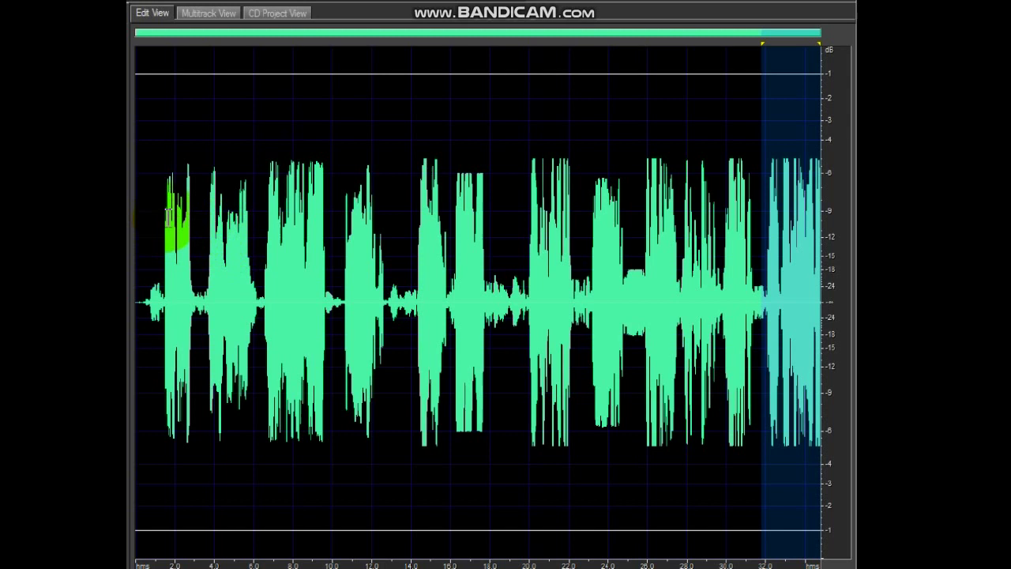
- Compare the second vocal phrase, about 3.6–6.2 s, with the fourth, about 10.3–13.5 s, by selecting each in turn
{"action": "left_click_drag", "start_coordinate": [206, 217], "coordinate": [258, 217]}
{"action": "left_click_drag", "start_coordinate": [336, 224], "coordinate": [395, 224]}
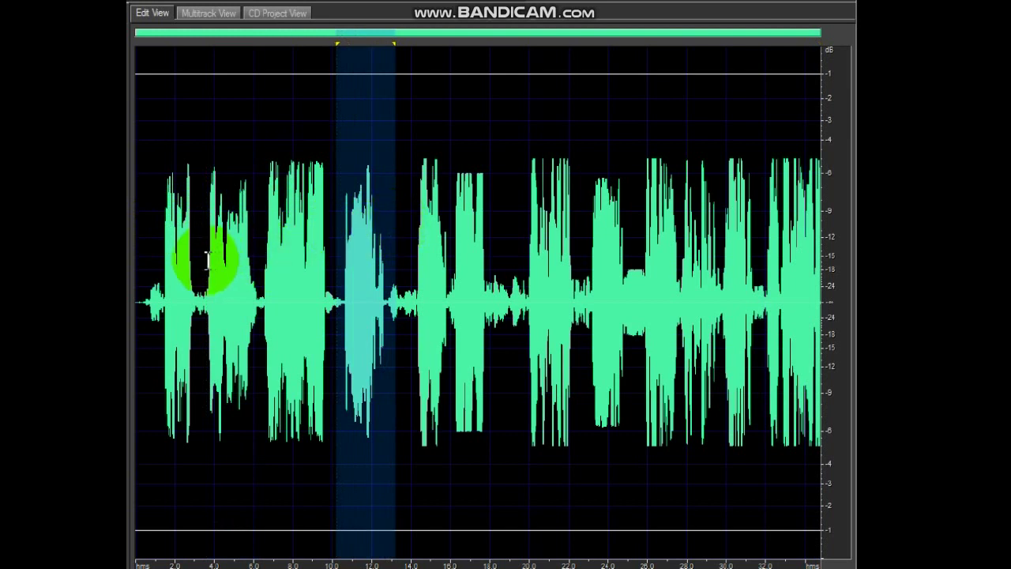
{"action": "left_click_drag", "start_coordinate": [206, 253], "coordinate": [256, 255]}
{"action": "left_click_drag", "start_coordinate": [339, 237], "coordinate": [403, 242]}
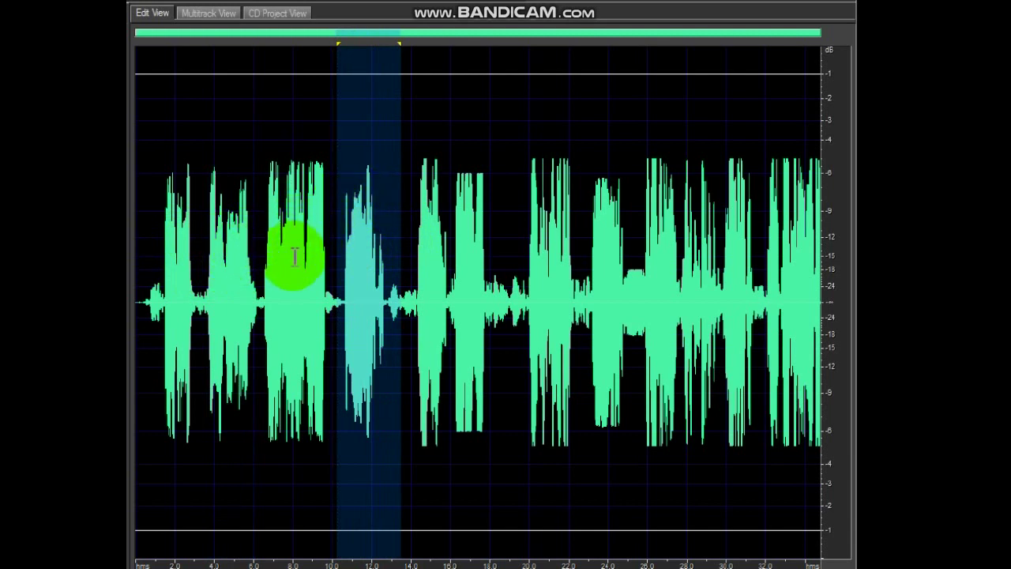
- Select the second vocal phrase, about 3.4–6.5 s, and place the playback cursor at its start
{"action": "left_click", "coordinate": [205, 252]}
{"action": "left_click_drag", "start_coordinate": [205, 251], "coordinate": [263, 248]}
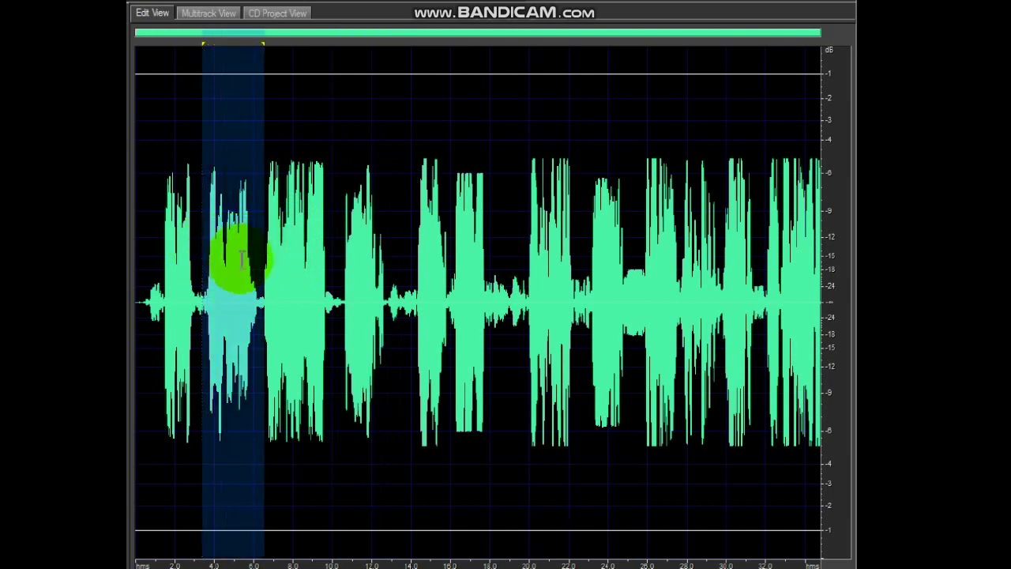
{"action": "left_click", "coordinate": [203, 253]}
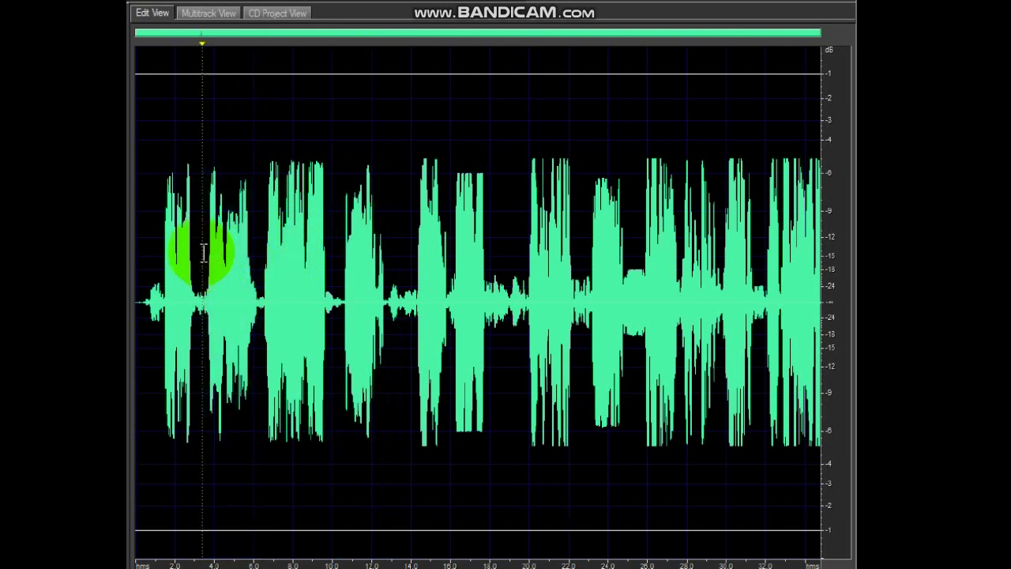
{"action": "key", "text": "ctrl+z"}
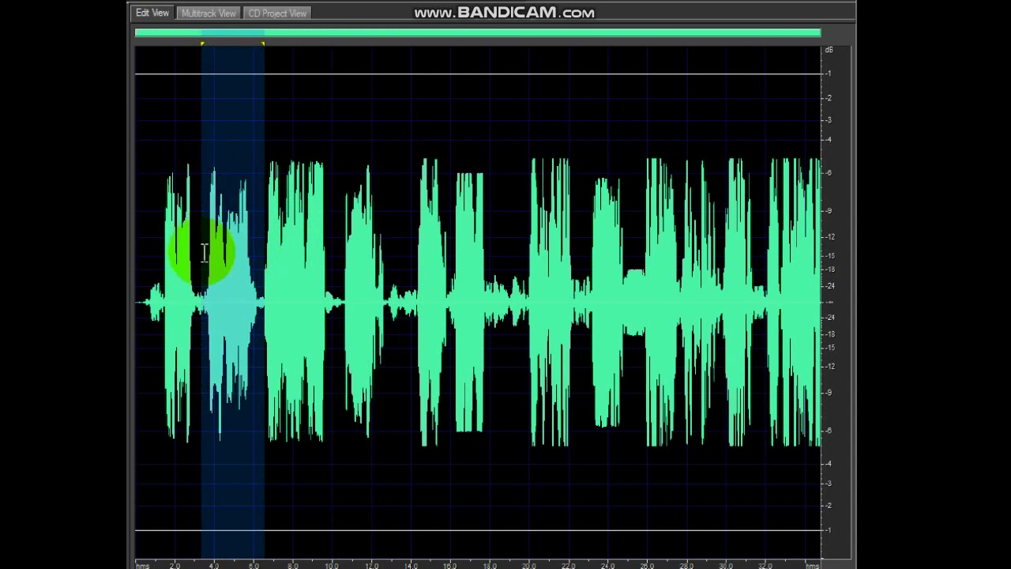
{"action": "left_click", "coordinate": [204, 252]}
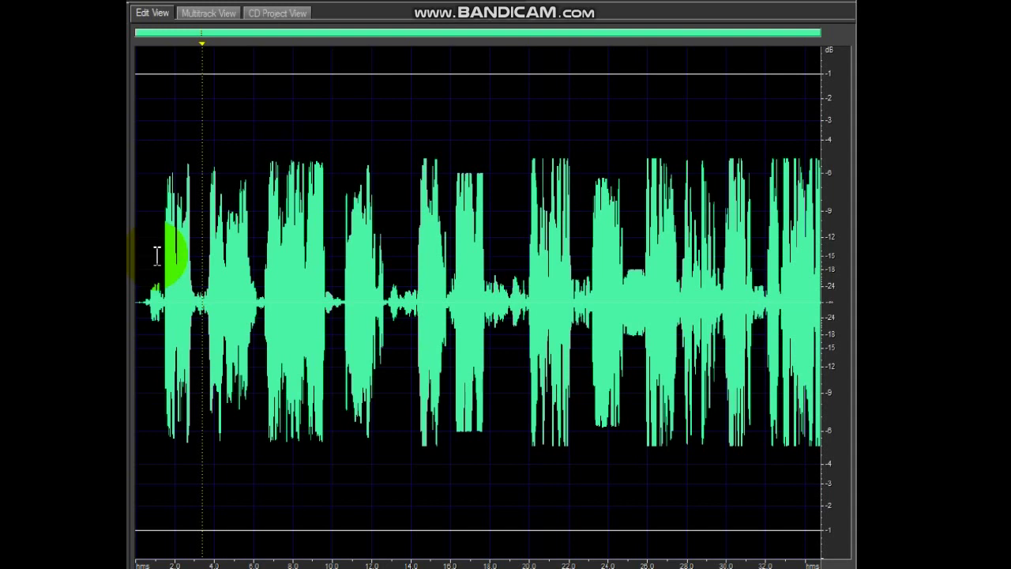
- Select the first vocal phrase, about 1.4–3.1 s, and play it
{"action": "left_click", "coordinate": [149, 265]}
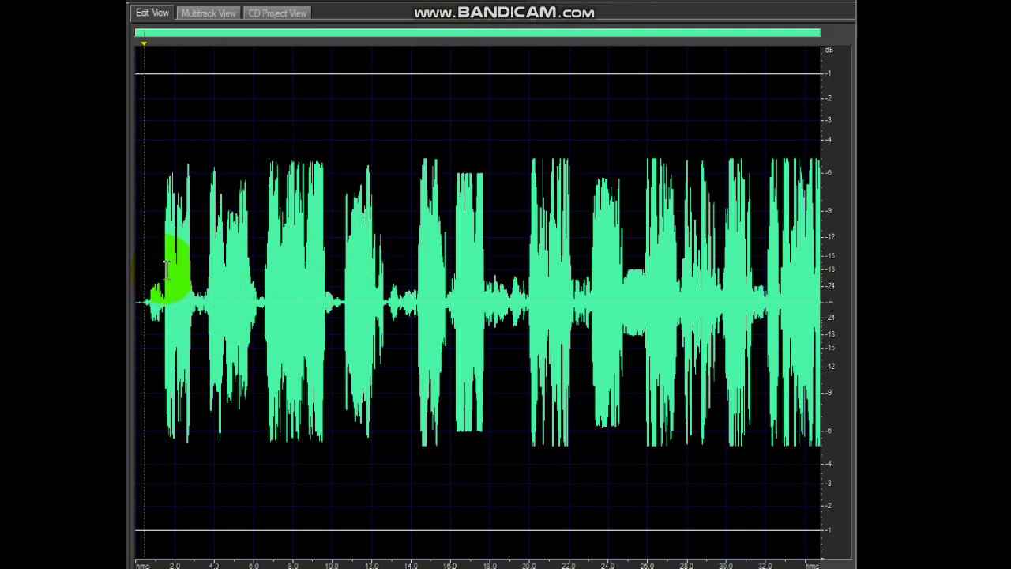
{"action": "left_click_drag", "start_coordinate": [164, 264], "coordinate": [198, 263]}
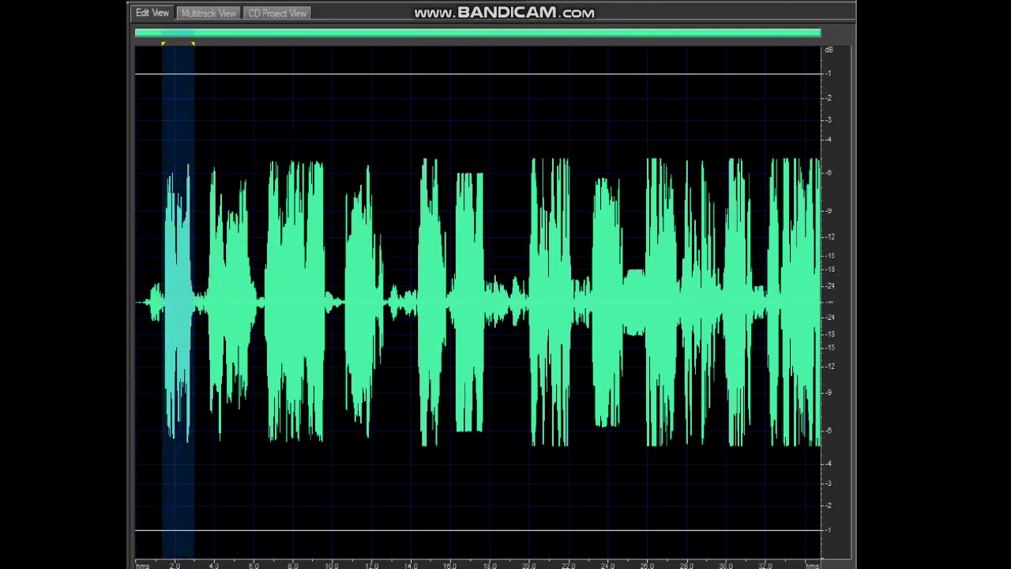
{"action": "scroll", "coordinate": [199, 300], "scroll_direction": "up", "scroll_amount": 2}
{"action": "left_click_drag", "start_coordinate": [219, 290], "coordinate": [322, 293]}
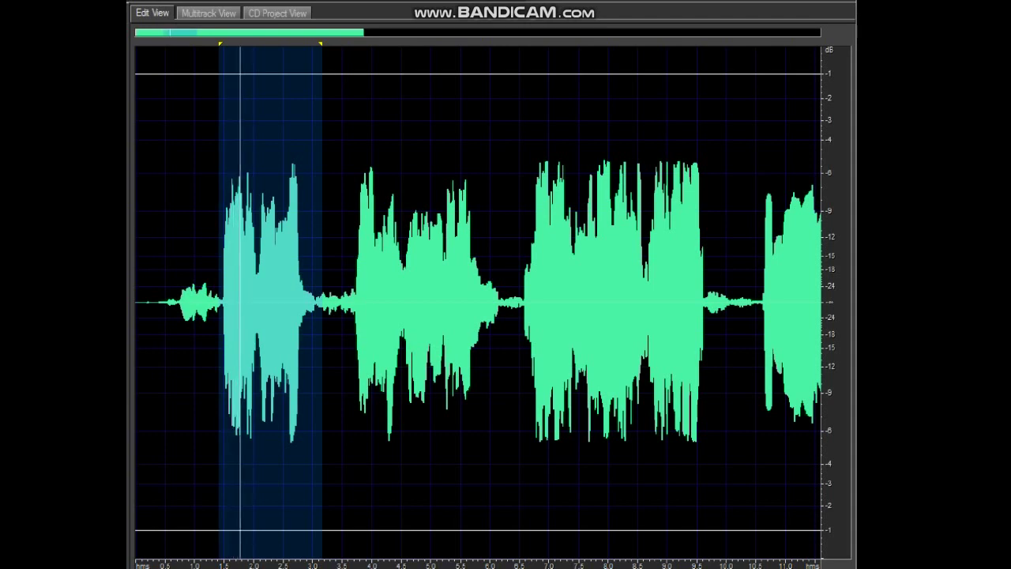
- Reselect the first vocal phrase up to the silence after it, about 1.4–3.1 s, and listen to it again
{"action": "left_click", "coordinate": [234, 245]}
{"action": "left_click_drag", "start_coordinate": [230, 245], "coordinate": [311, 252]}
{"action": "left_click_drag", "start_coordinate": [225, 251], "coordinate": [311, 259]}
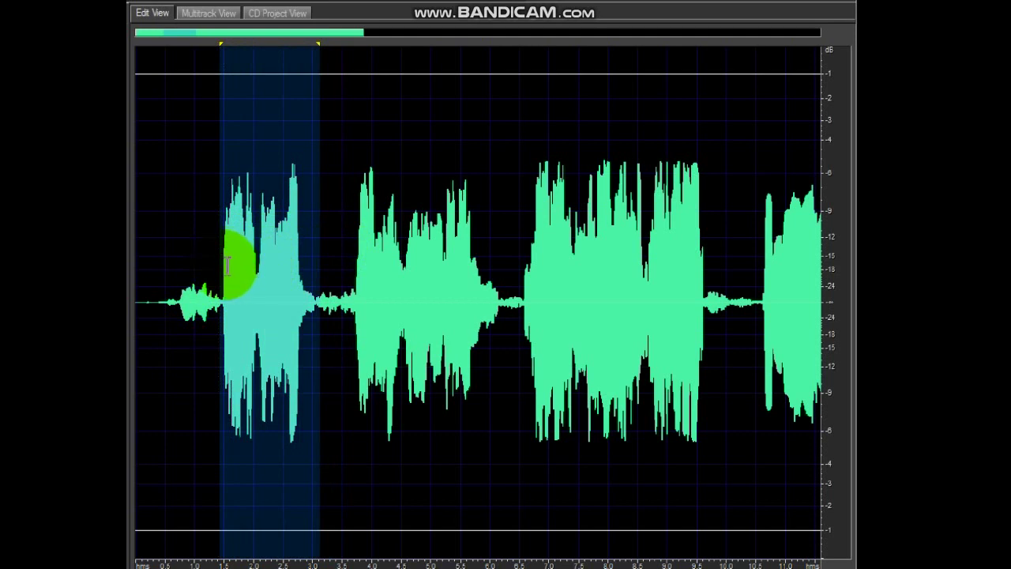
{"action": "left_click_drag", "start_coordinate": [221, 263], "coordinate": [322, 261]}
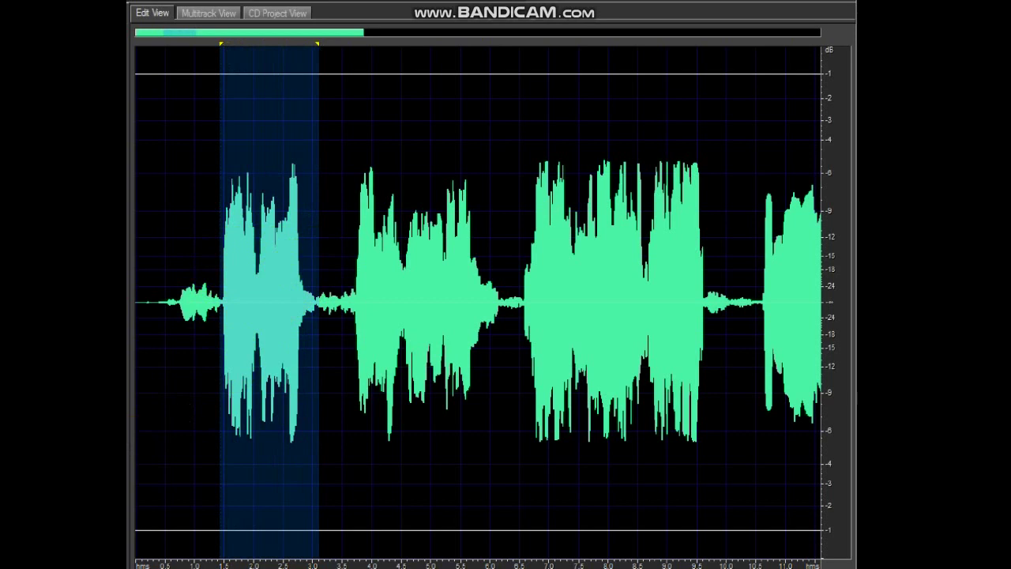
{"action": "key", "text": "space"}
- Select the second vocal phrase, about 3.6–6.2 s, and play it back several times
{"action": "left_click_drag", "start_coordinate": [346, 283], "coordinate": [502, 273]}
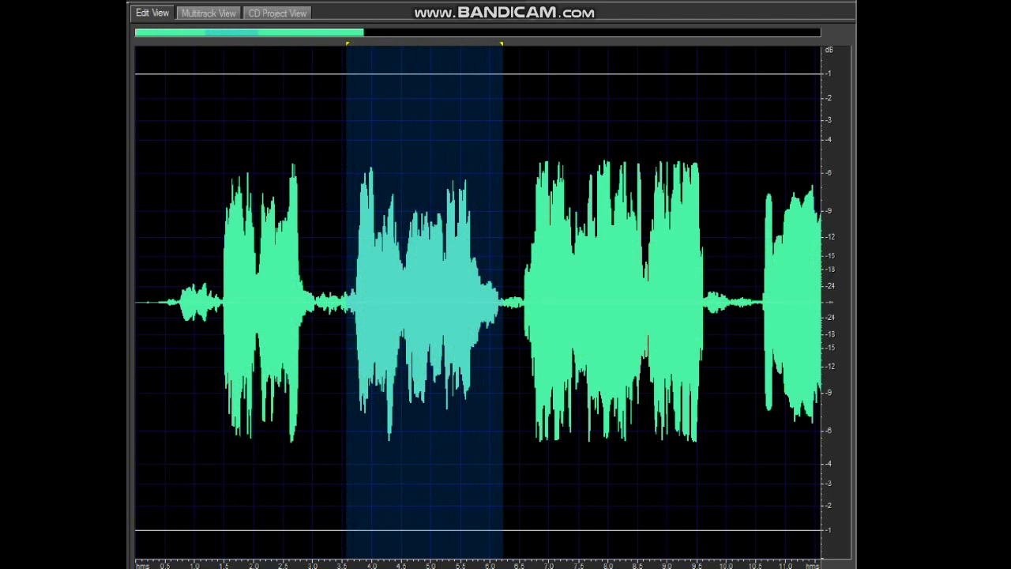
{"action": "key", "text": "space"}
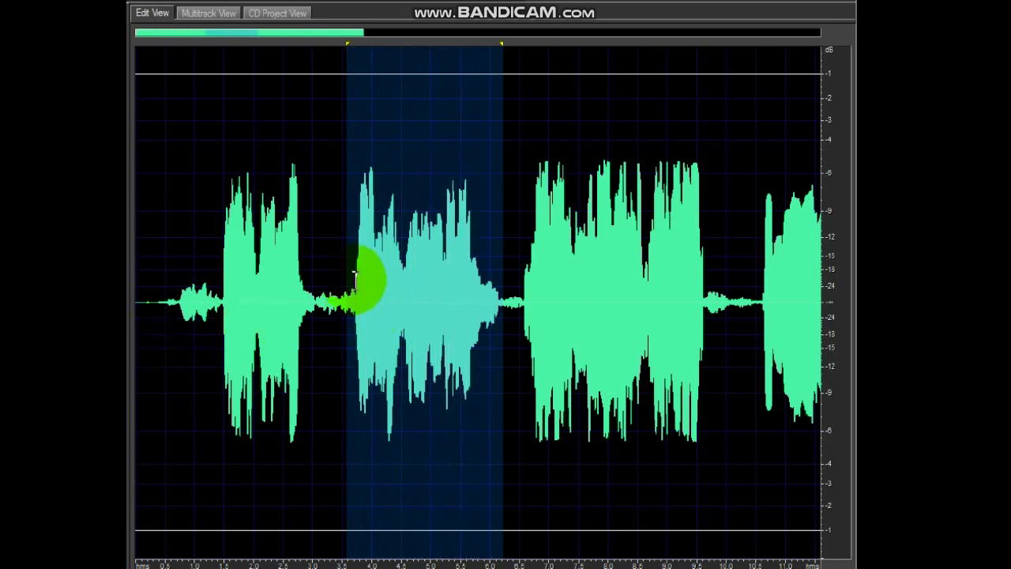
{"action": "left_click_drag", "start_coordinate": [350, 278], "coordinate": [507, 279]}
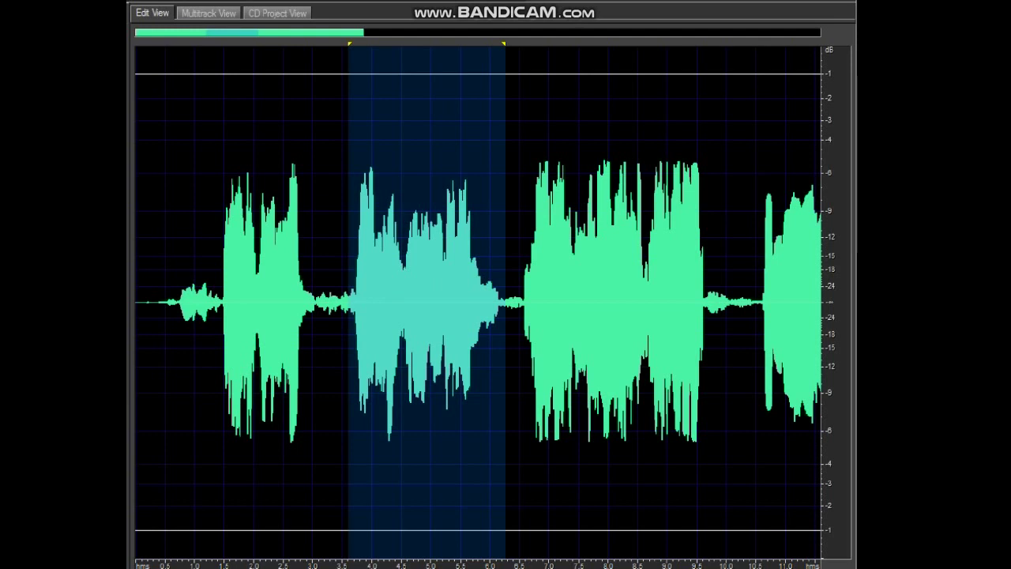
{"action": "key", "text": "space"}
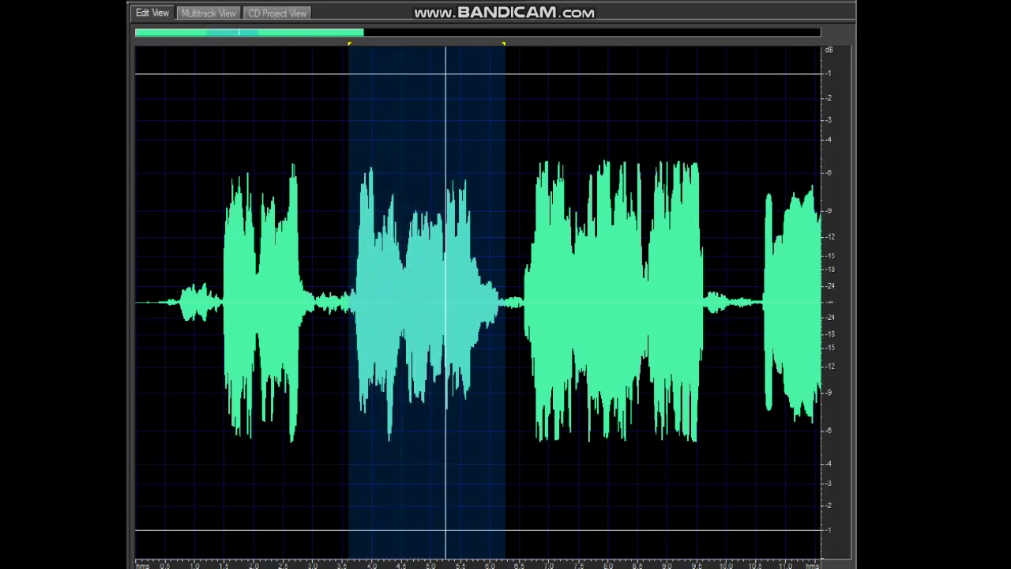
{"action": "key", "text": "space"}
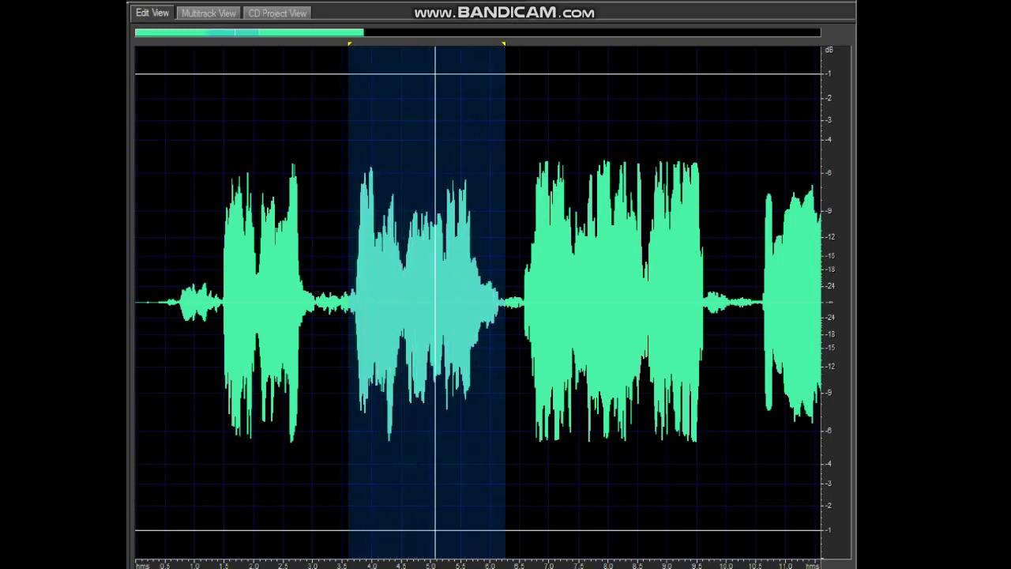
{"action": "left_click", "coordinate": [467, 324]}
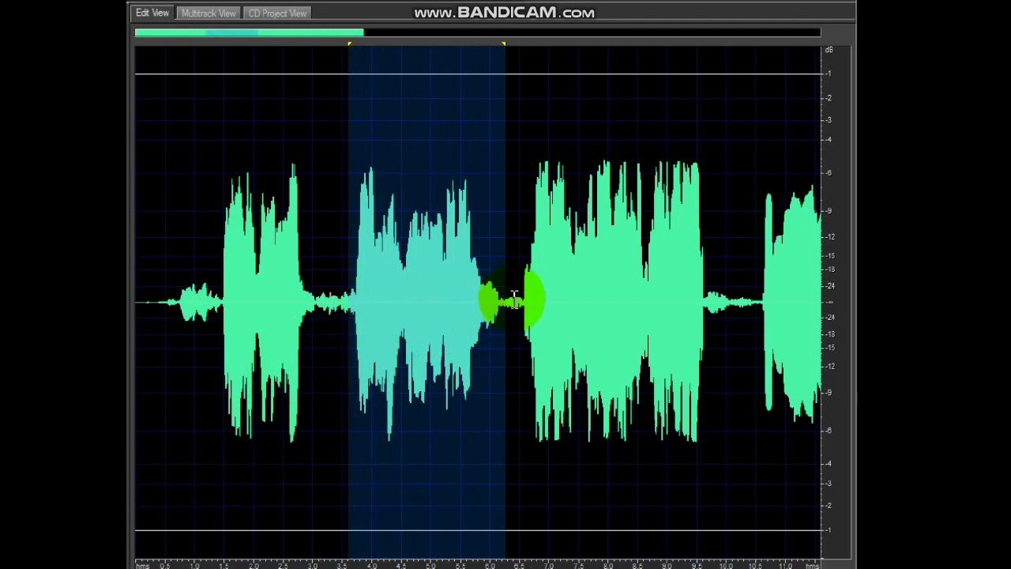
- Select the third vocal phrase, about 6.5–9.9 s, and play it
{"action": "left_click", "coordinate": [520, 297]}
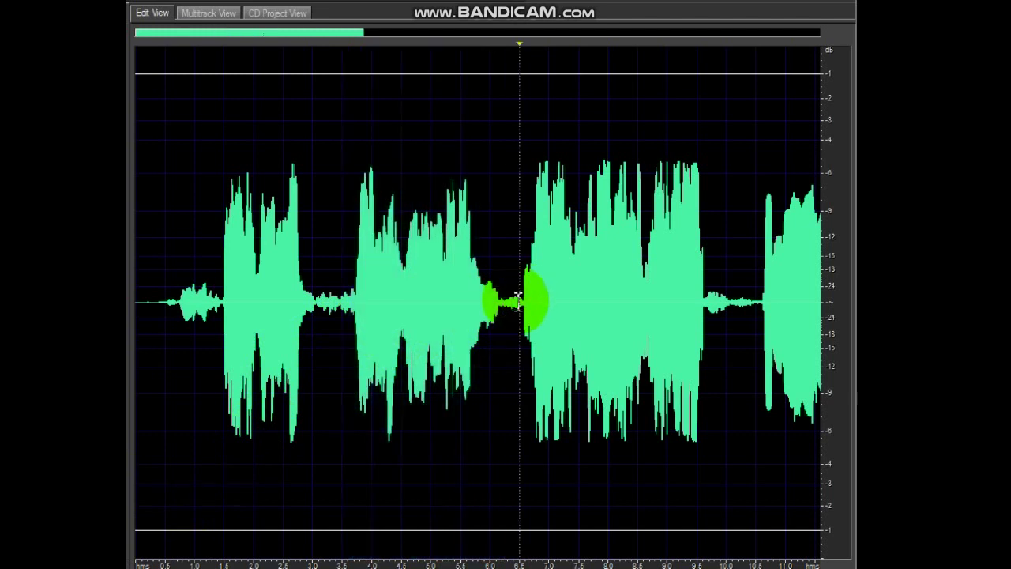
{"action": "left_click_drag", "start_coordinate": [517, 299], "coordinate": [593, 300]}
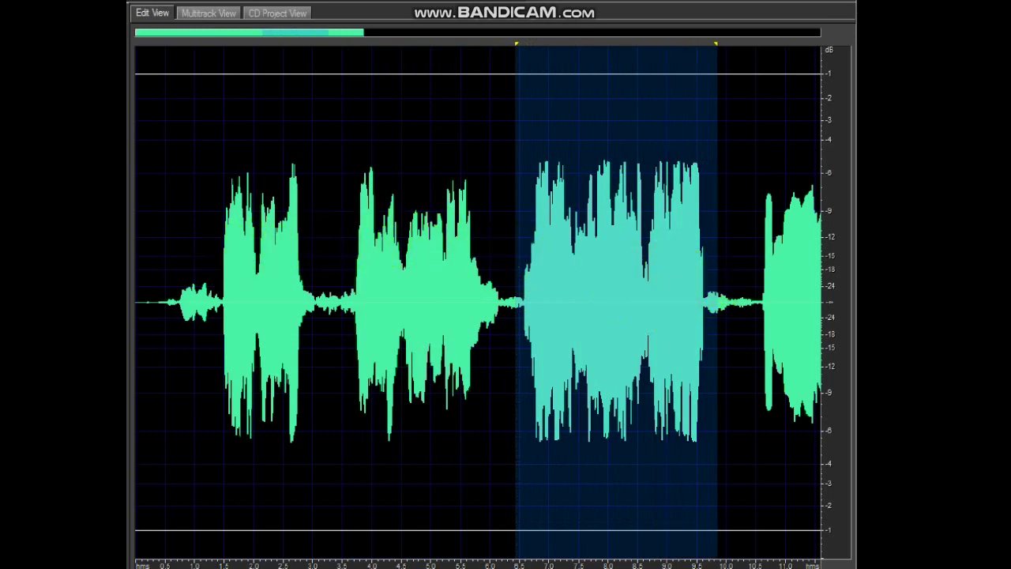
{"action": "key", "text": "space"}
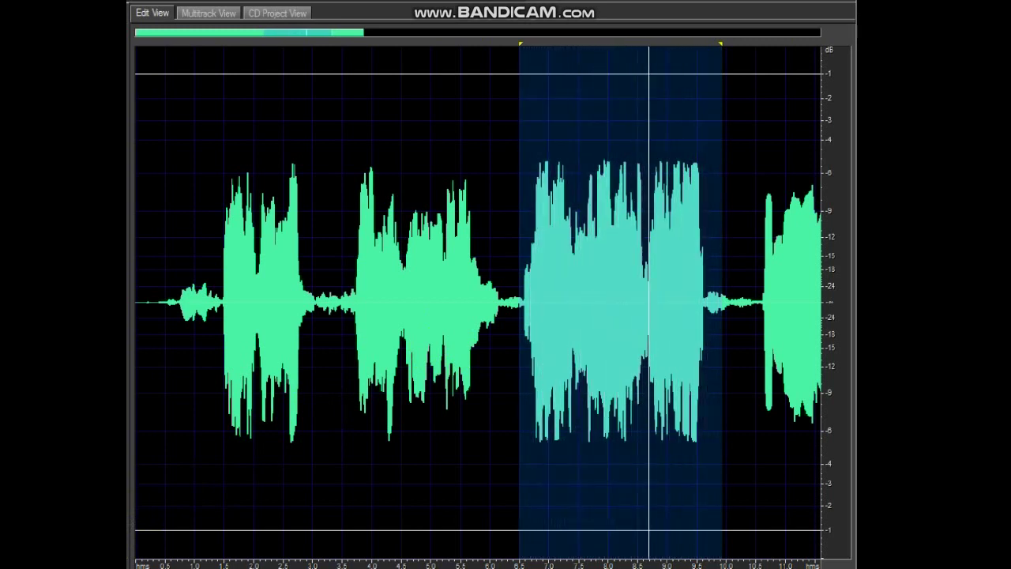
- Play the first half of the third vocal phrase, about 6.6–8.1 s
{"action": "key", "text": "ctrl+e"}
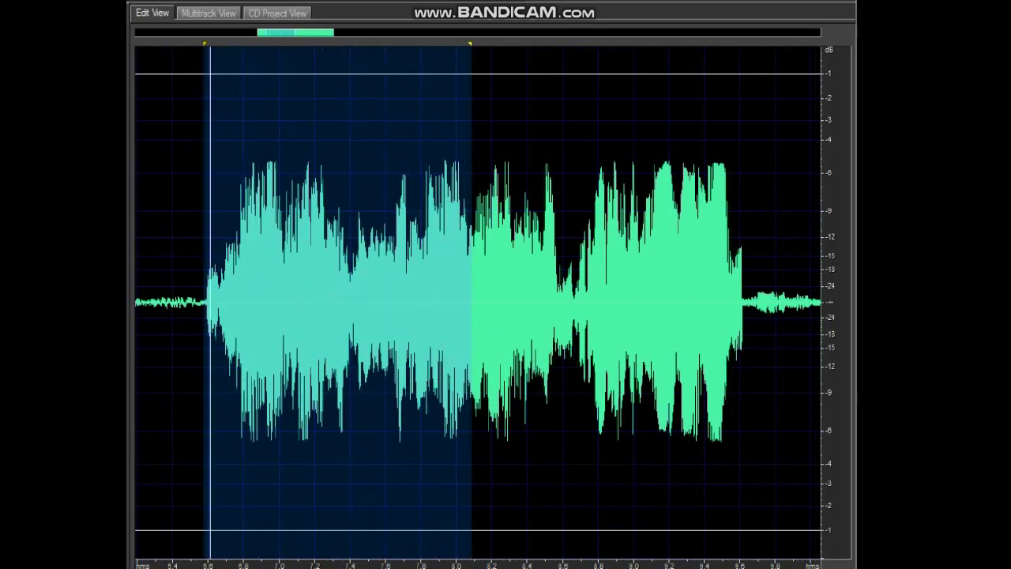
{"action": "left_click", "coordinate": [285, 315]}
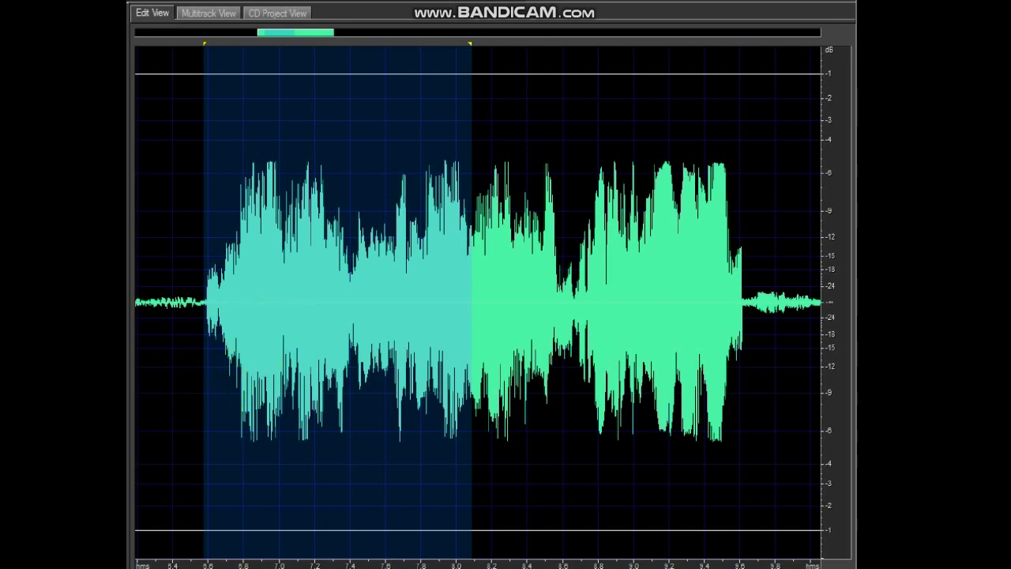
{"action": "key", "text": "space"}
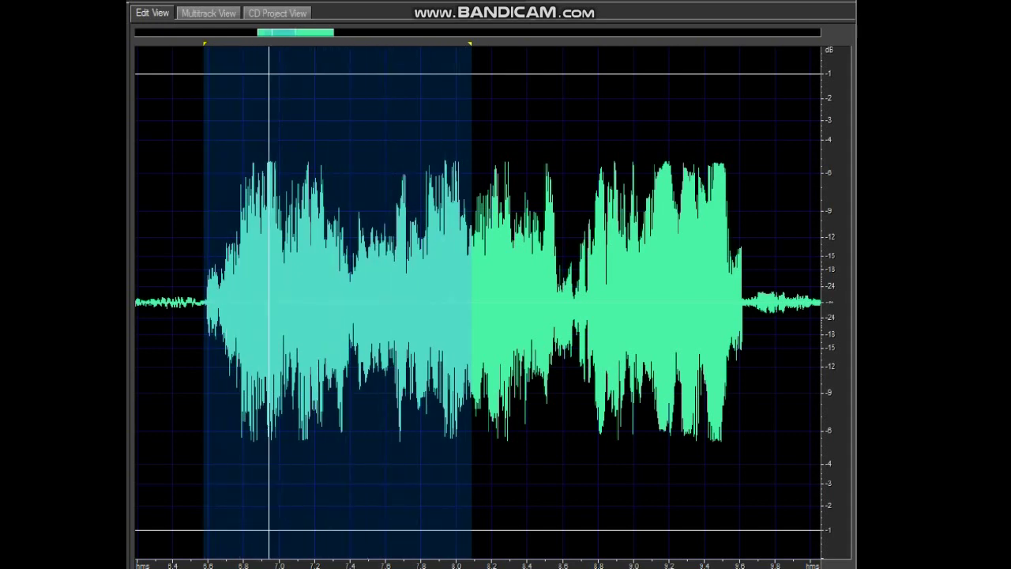
{"action": "left_click", "coordinate": [368, 303]}
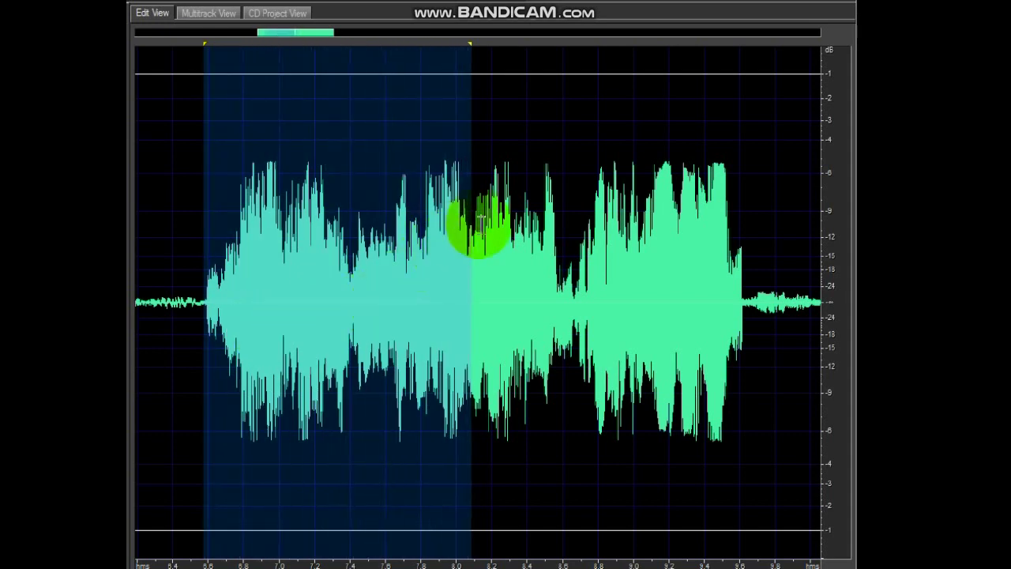
- Listen to the second half of the third phrase, about 8.1–9.7 s, and the whole phrase from about 6.6 s
{"action": "left_click_drag", "start_coordinate": [472, 217], "coordinate": [754, 230]}
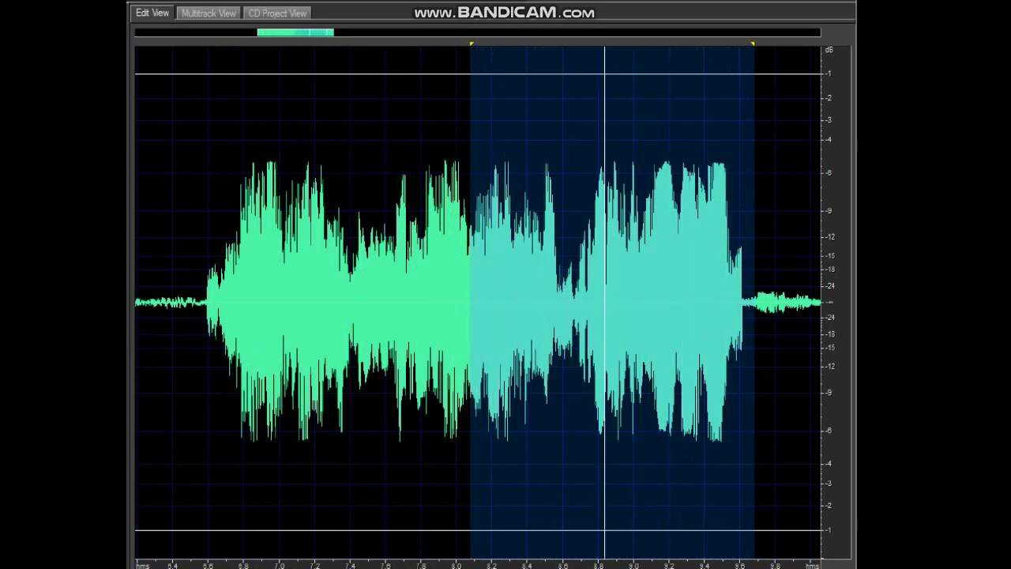
{"action": "left_click_drag", "start_coordinate": [204, 243], "coordinate": [764, 260]}
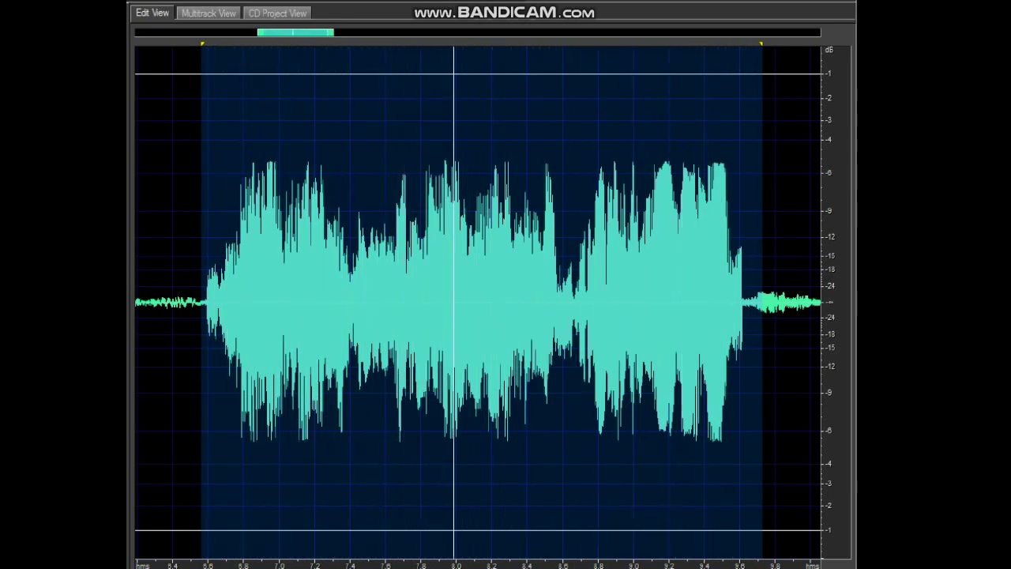
{"action": "left_click", "coordinate": [463, 308]}
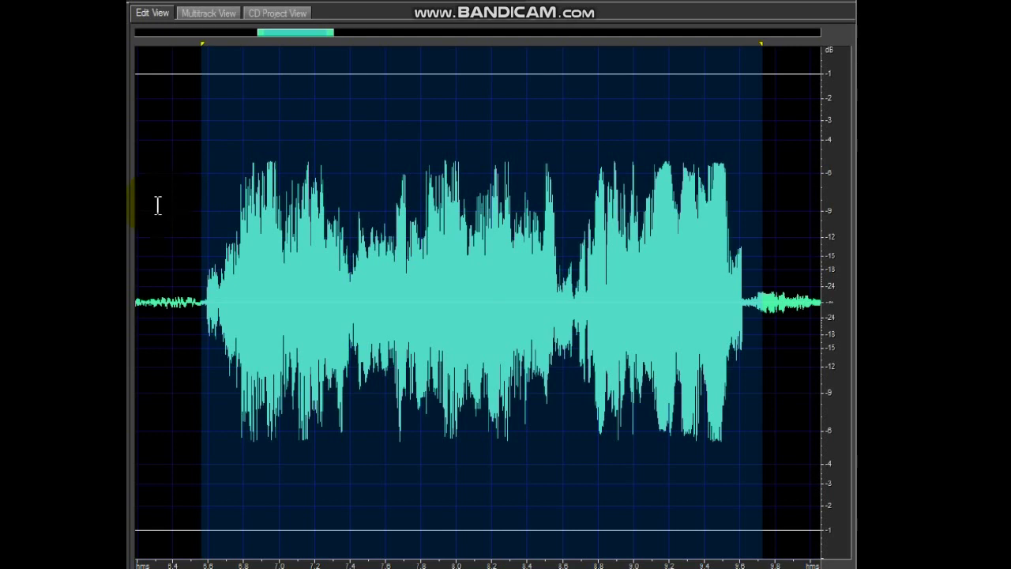
- Select and play the third phrase in the other version of the recording, about 6.1–9.5 s
{"action": "scroll", "coordinate": [473, 354], "scroll_direction": "down", "scroll_amount": 3}
{"action": "left_click_drag", "start_coordinate": [483, 304], "coordinate": [687, 308]}
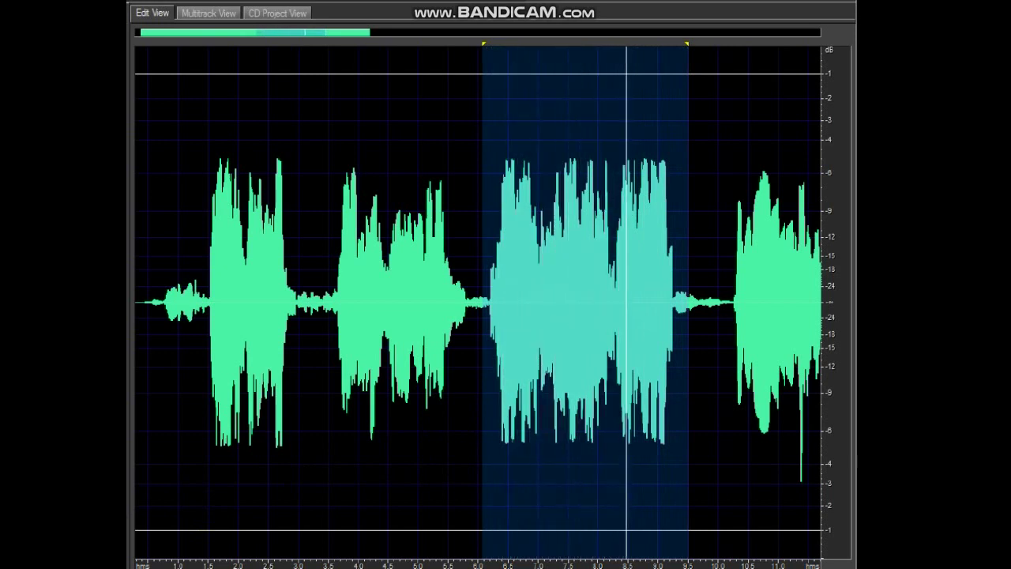
- Select the main part of the fourth vocal phrase, about 10.5–12.2 s, and play it
{"action": "scroll", "coordinate": [379, 34], "scroll_direction": "up", "scroll_amount": 2}
{"action": "left_click_drag", "start_coordinate": [379, 34], "coordinate": [362, 43]}
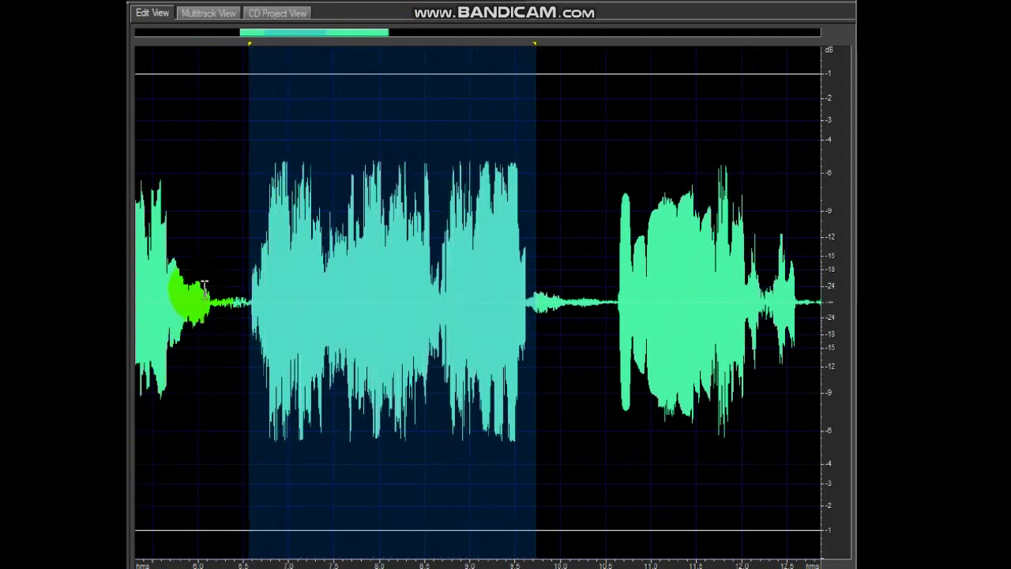
{"action": "left_click_drag", "start_coordinate": [371, 43], "coordinate": [475, 33]}
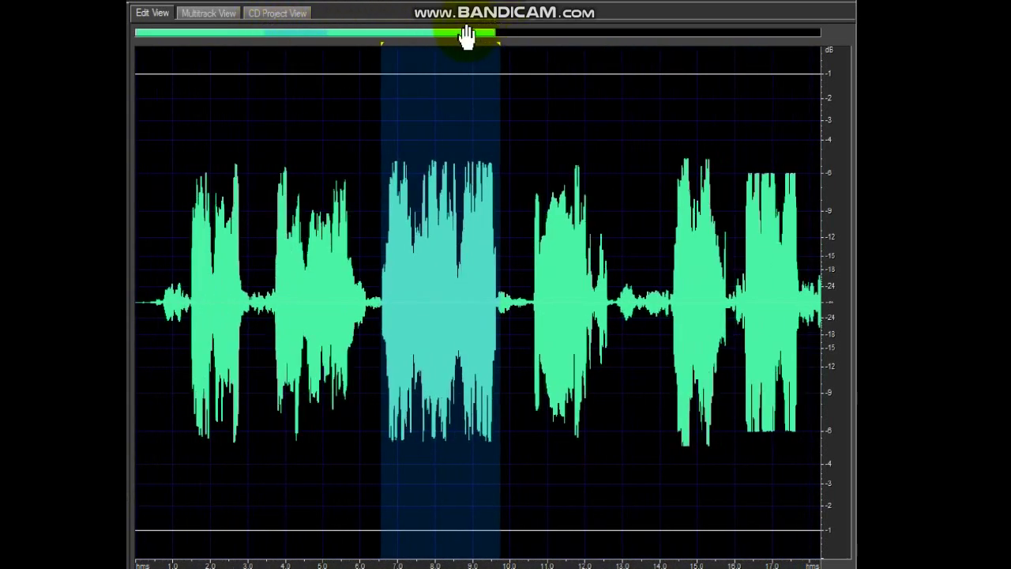
{"action": "left_click", "coordinate": [528, 60]}
{"action": "left_click_drag", "start_coordinate": [530, 272], "coordinate": [594, 264]}
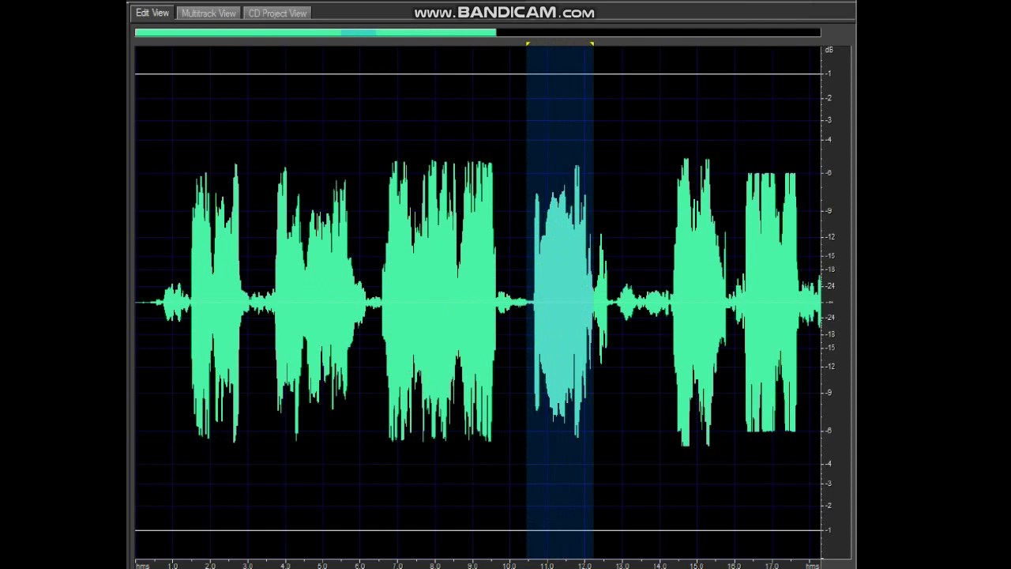
{"action": "key", "text": "space"}
{"action": "left_click", "coordinate": [536, 313]}
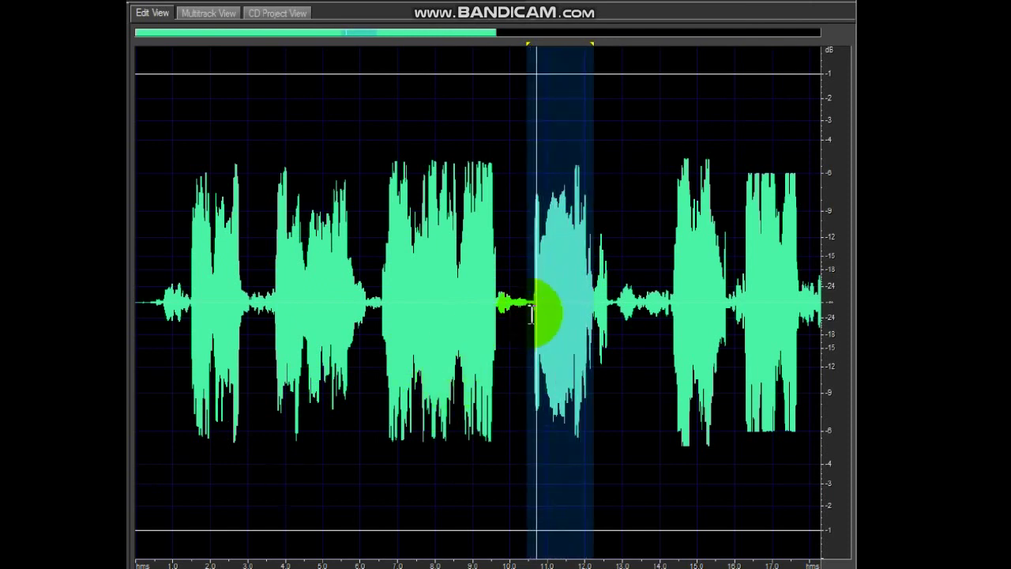
- Select the tail of the fourth vocal phrase, about 11.7–12.8 s, and play it
{"action": "left_click", "coordinate": [668, 251]}
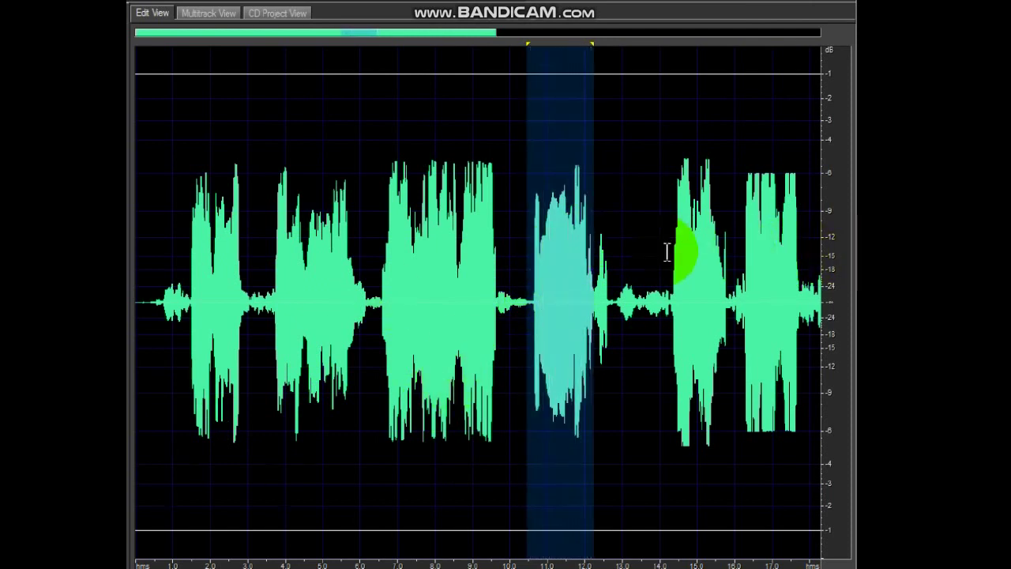
{"action": "left_click", "coordinate": [576, 236]}
{"action": "left_click_drag", "start_coordinate": [577, 237], "coordinate": [619, 227]}
{"action": "key", "text": "space"}
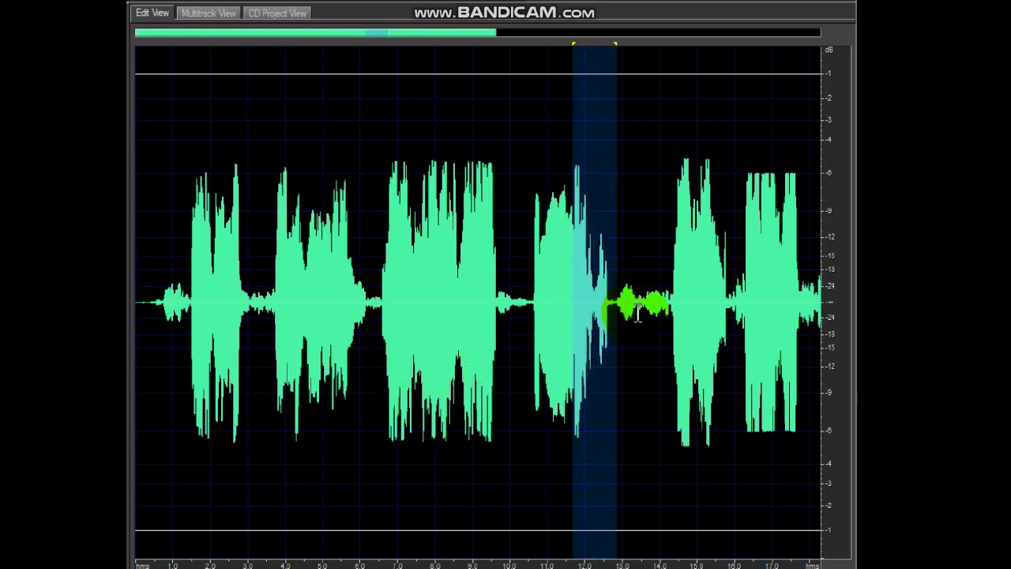
- Select the fifth vocal phrase, about 14.3–16.0 s, and play it
{"action": "left_click_drag", "start_coordinate": [478, 33], "coordinate": [628, 32]}
{"action": "left_click_drag", "start_coordinate": [403, 265], "coordinate": [444, 272]}
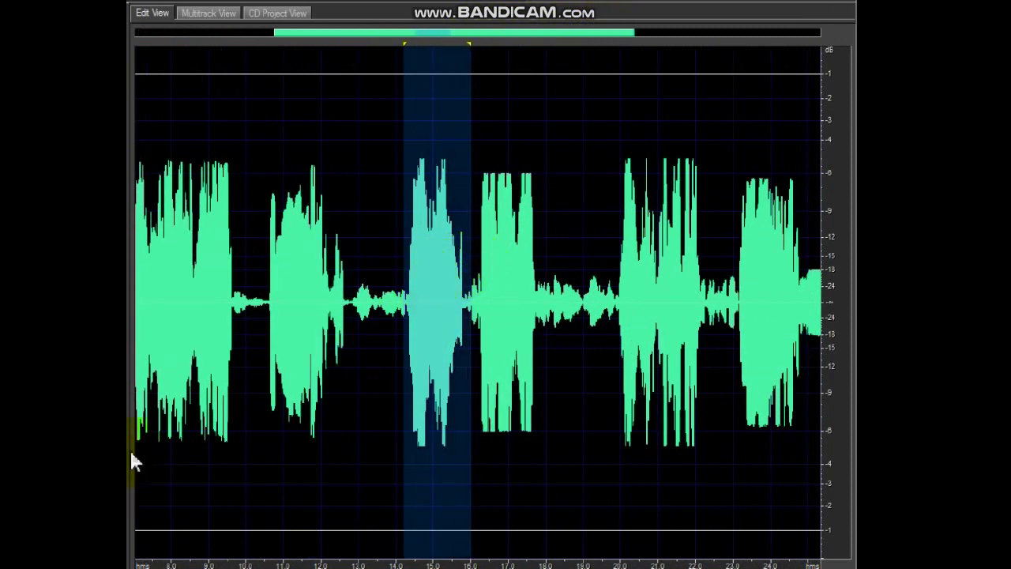
{"action": "key", "text": "space"}
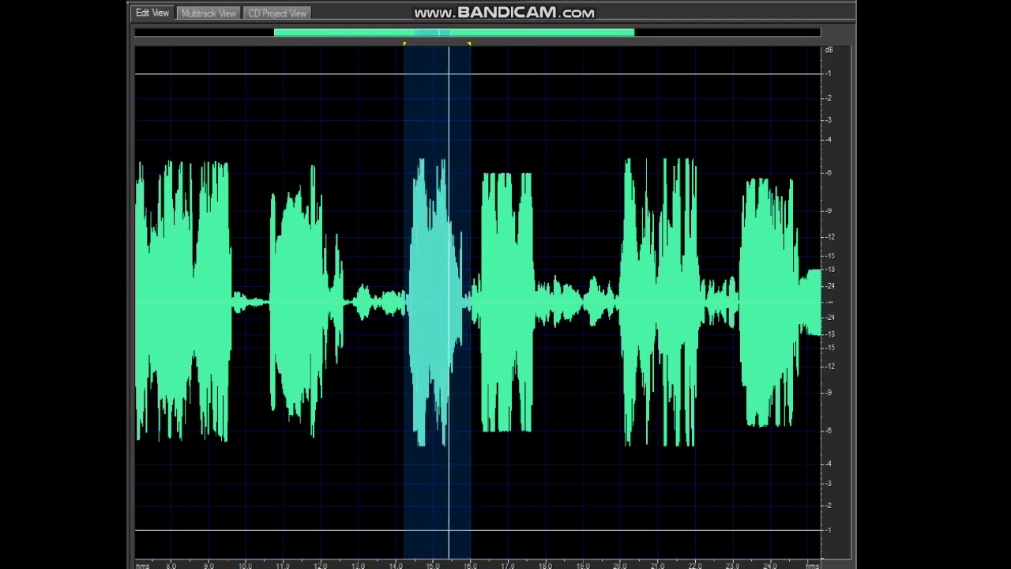
{"action": "mouse_move", "coordinate": [435, 287]}
{"action": "left_mouse_down"}
{"action": "mouse_move", "coordinate": [427, 406]}
{"action": "mouse_move", "coordinate": [433, 339]}
{"action": "mouse_move", "coordinate": [448, 326]}
{"action": "mouse_move", "coordinate": [435, 329]}
{"action": "mouse_move", "coordinate": [435, 273]}
{"action": "mouse_move", "coordinate": [419, 322]}
{"action": "mouse_move", "coordinate": [406, 282]}
{"action": "mouse_move", "coordinate": [470, 274]}
{"action": "mouse_move", "coordinate": [345, 349]}
{"action": "left_mouse_up"}
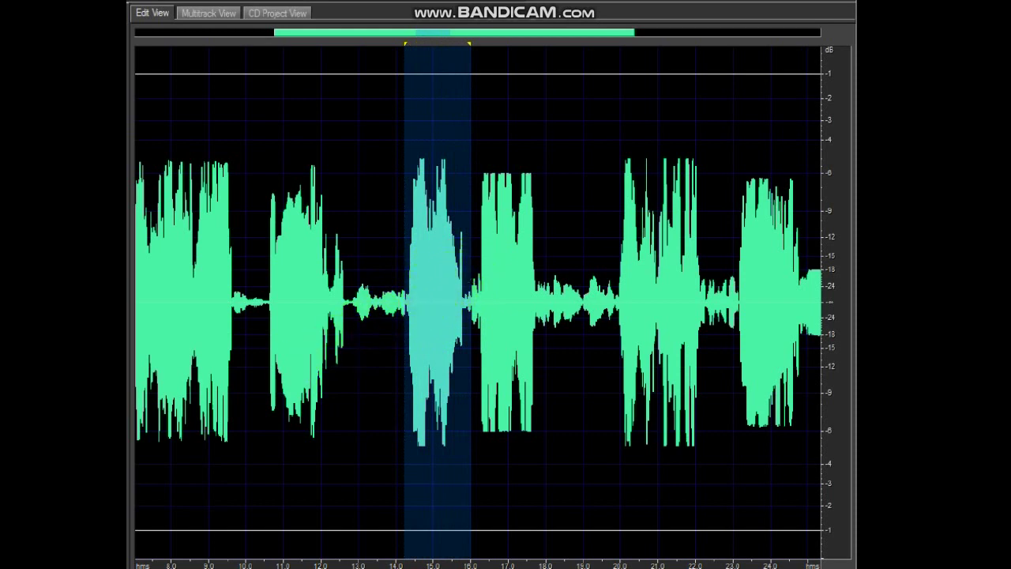
{"action": "key", "text": "space"}
- Select the sixth vocal phrase, about 16.1–18.0 s, and play it
{"action": "left_click", "coordinate": [276, 293]}
{"action": "left_click_drag", "start_coordinate": [503, 38], "coordinate": [385, 38]}
{"action": "left_click", "coordinate": [194, 267]}
{"action": "left_click", "coordinate": [246, 269]}
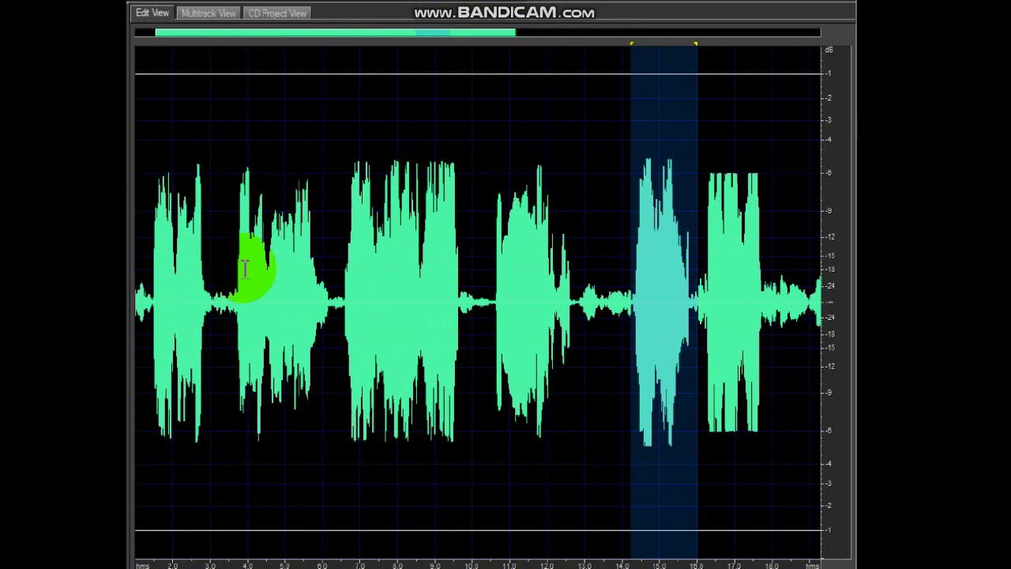
{"action": "left_click_drag", "start_coordinate": [231, 263], "coordinate": [773, 255]}
{"action": "left_click_drag", "start_coordinate": [506, 32], "coordinate": [611, 33]}
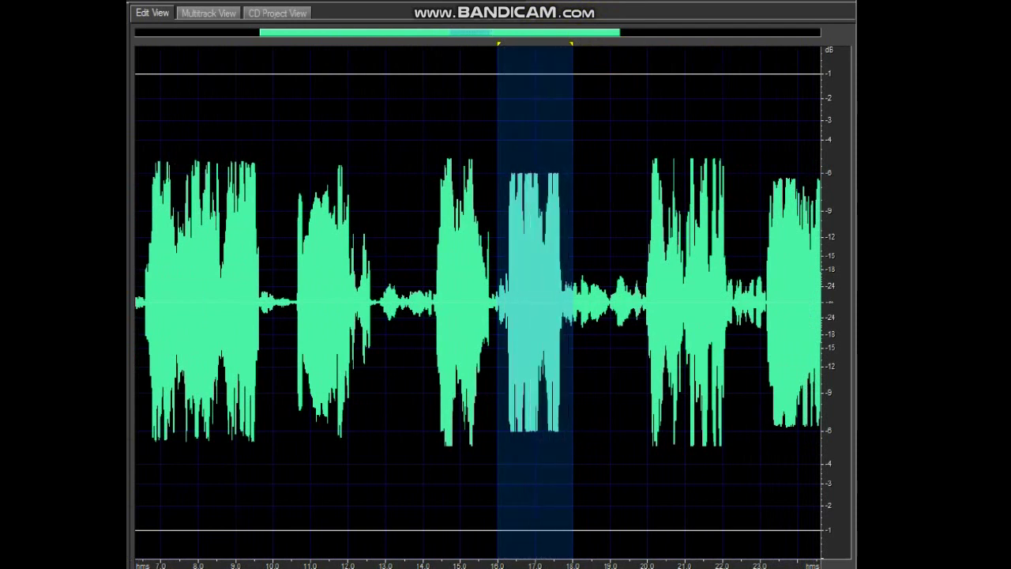
{"action": "left_click_drag", "start_coordinate": [503, 255], "coordinate": [572, 245]}
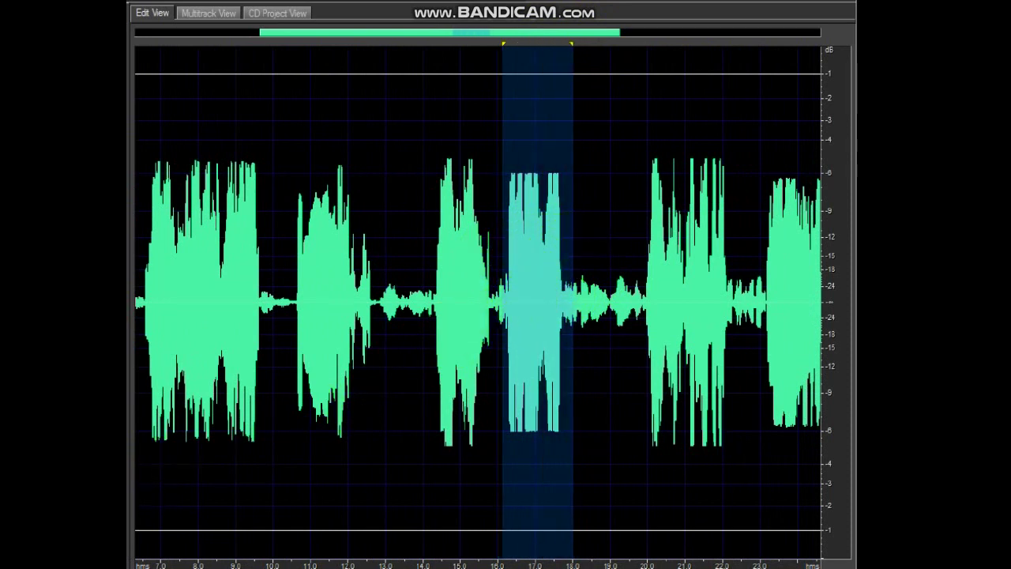
{"action": "key", "text": "space"}
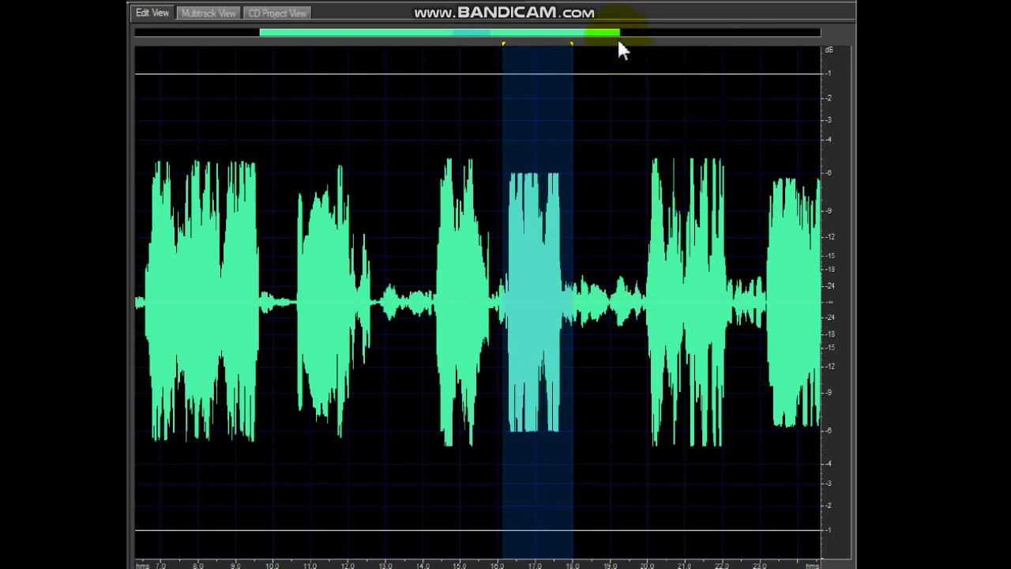
- Select the seventh vocal phrase, about 19.9–22.4 s, and play it
{"action": "left_click_drag", "start_coordinate": [601, 36], "coordinate": [659, 34]}
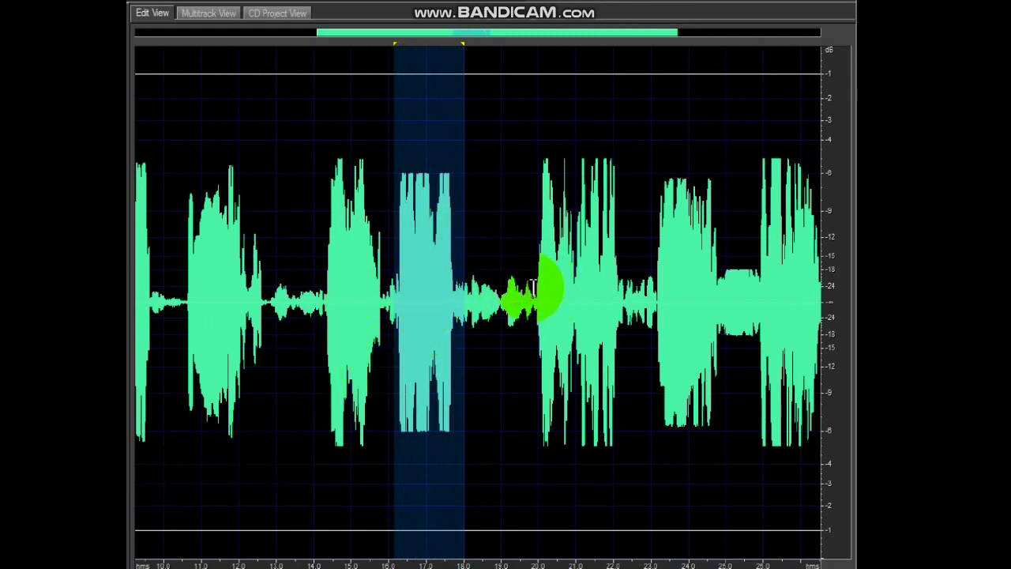
{"action": "left_click_drag", "start_coordinate": [531, 276], "coordinate": [639, 262]}
{"action": "key", "text": "space"}
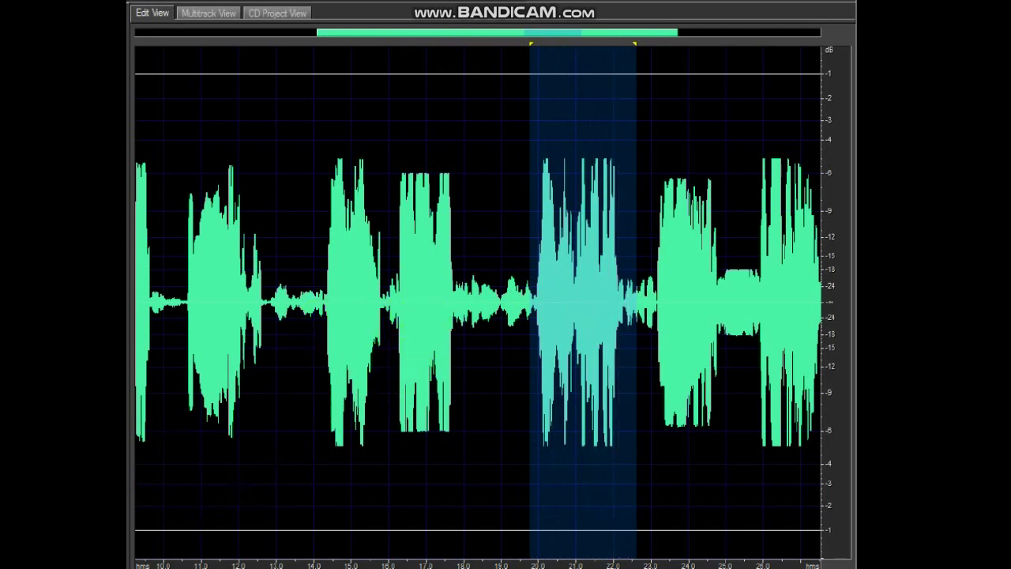
{"action": "key", "text": "space"}
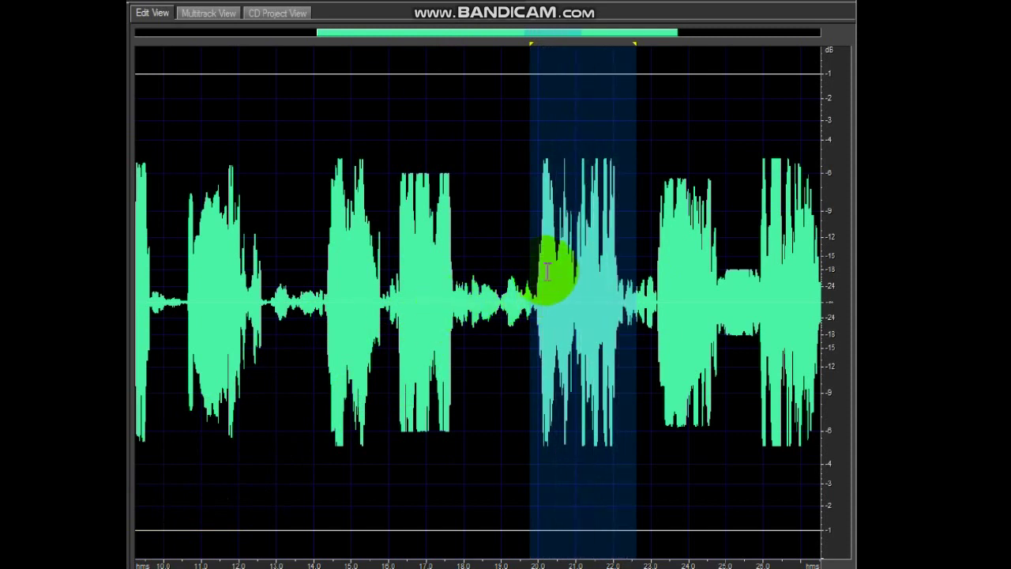
{"action": "left_click_drag", "start_coordinate": [536, 268], "coordinate": [631, 261]}
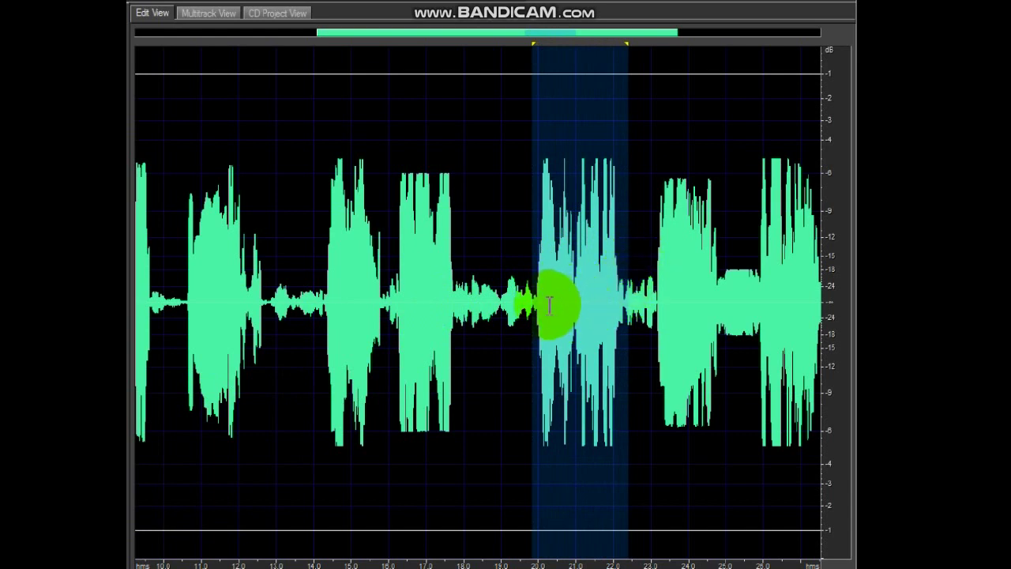
{"action": "key", "text": "space"}
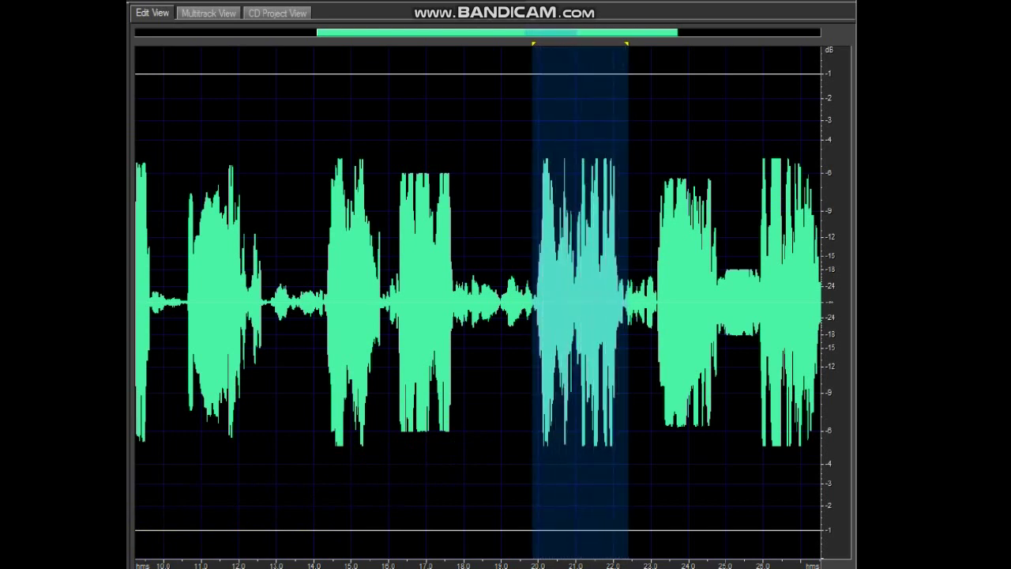
- Zoom in on the seventh vocal phrase and play its first half, about 20.0–21.1 s
{"action": "key", "text": "equal"}
{"action": "left_click_drag", "start_coordinate": [210, 207], "coordinate": [335, 207]}
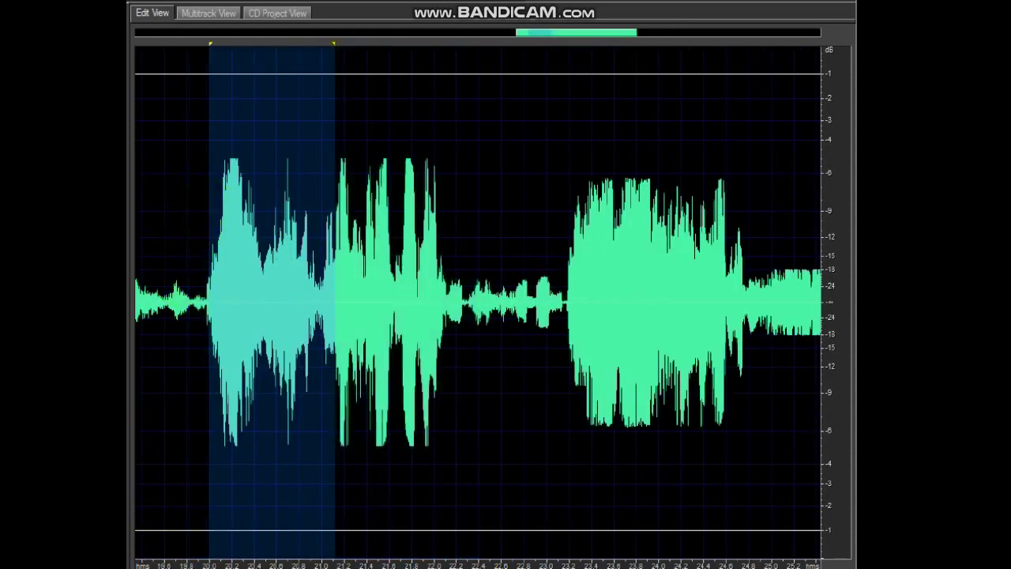
{"action": "key", "text": "space"}
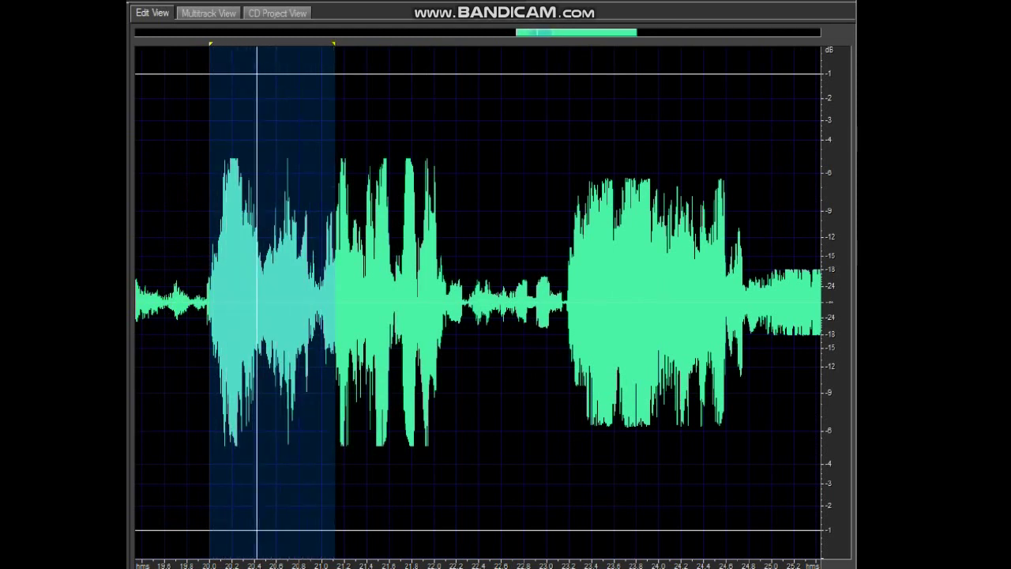
- Listen to the second half of the seventh phrase, about 21.0–22.2 s, and the whole phrase from about 20.0 s
{"action": "left_click", "coordinate": [368, 245]}
{"action": "left_click_drag", "start_coordinate": [337, 237], "coordinate": [457, 229]}
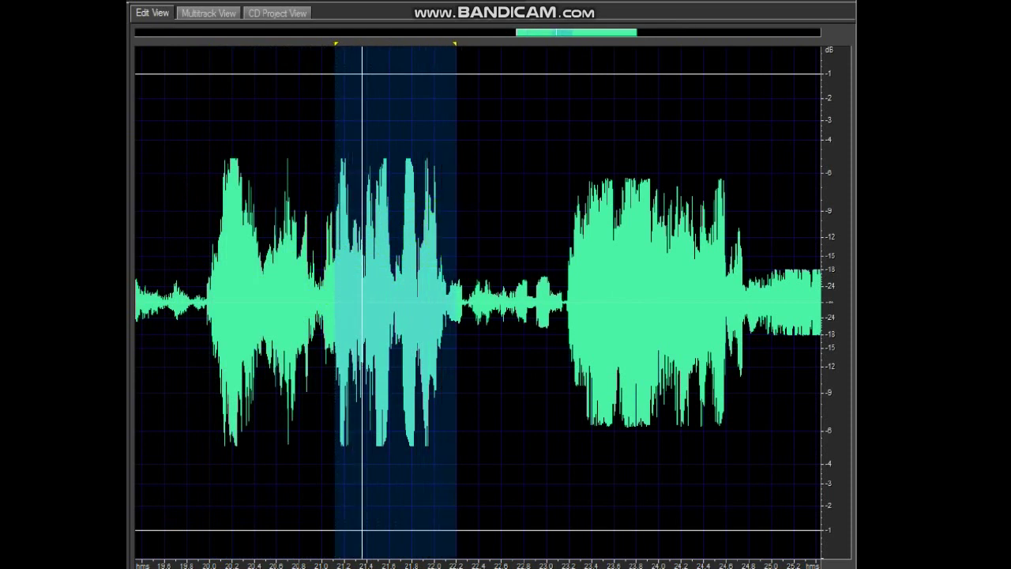
{"action": "left_click_drag", "start_coordinate": [322, 255], "coordinate": [456, 266]}
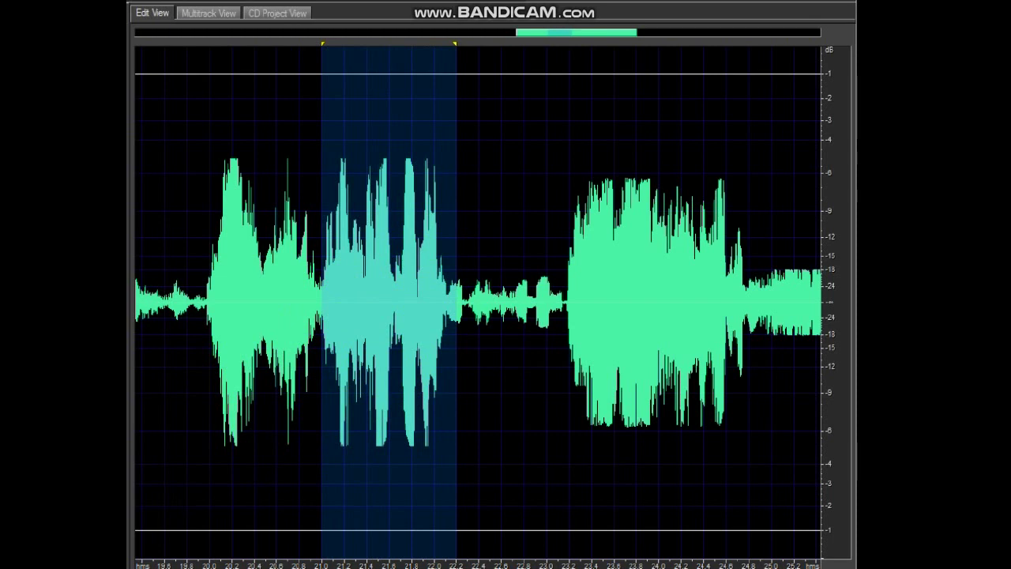
{"action": "key", "text": "space"}
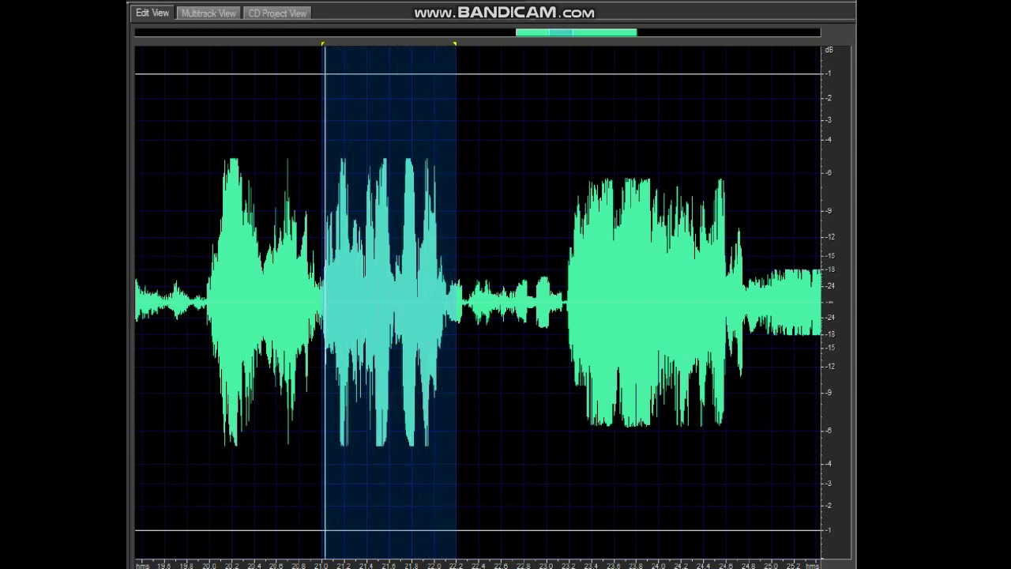
{"action": "left_click_drag", "start_coordinate": [207, 248], "coordinate": [457, 243]}
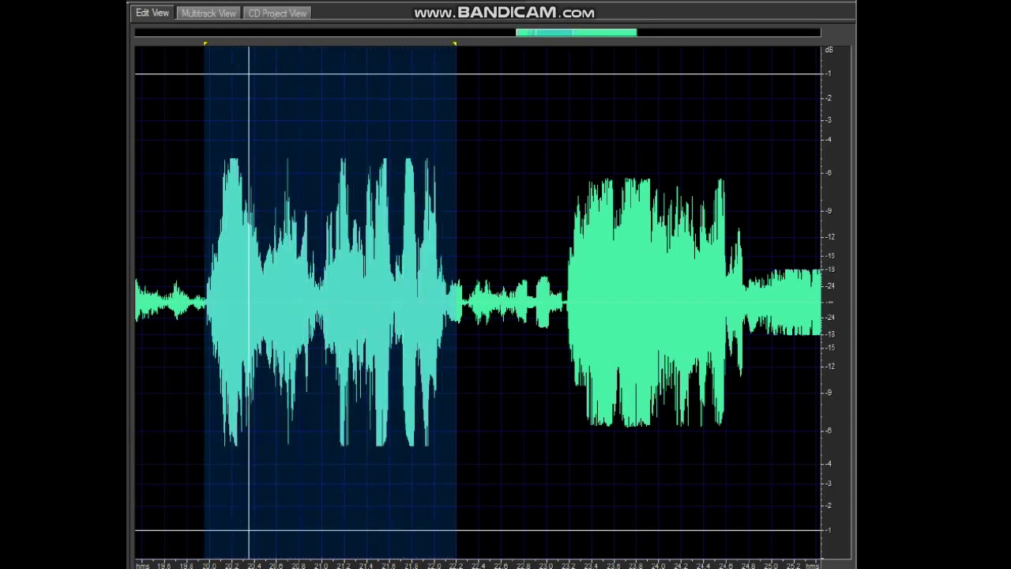
{"action": "key", "text": "space"}
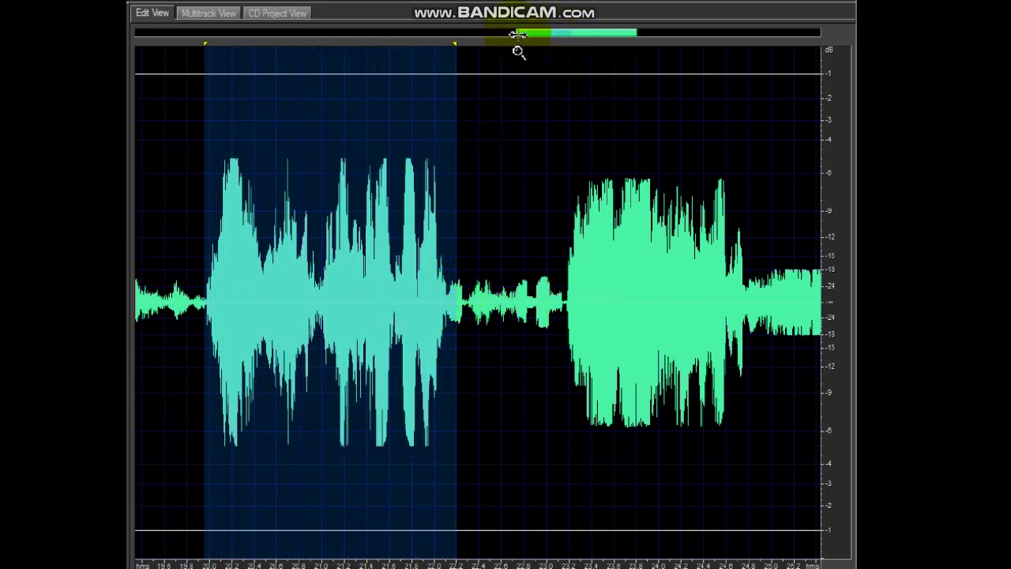
- Select the eighth vocal phrase, about 23.0–25.0 s, and play it repeatedly
{"action": "left_click_drag", "start_coordinate": [514, 34], "coordinate": [297, 34]}
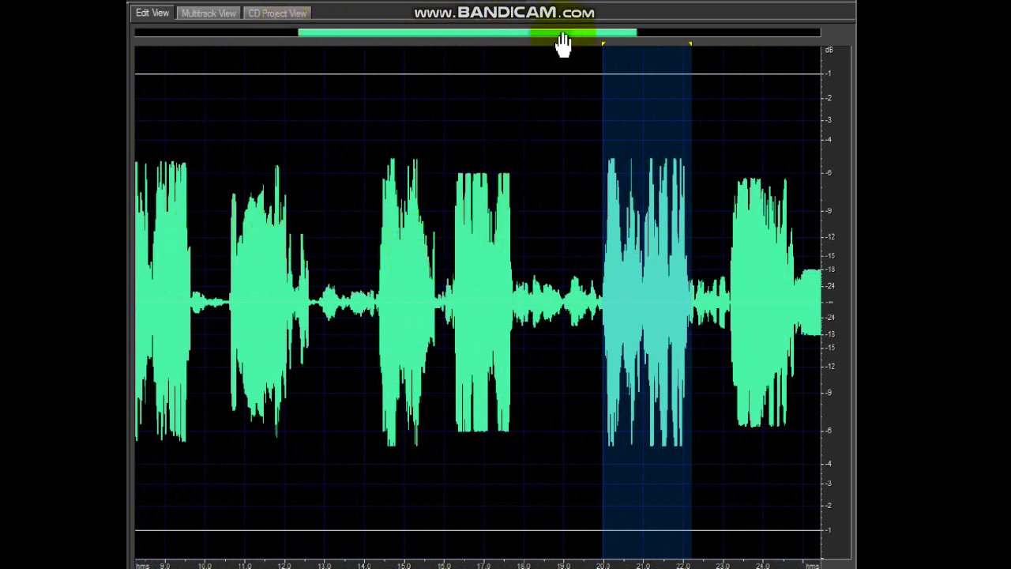
{"action": "left_click_drag", "start_coordinate": [561, 39], "coordinate": [745, 34]}
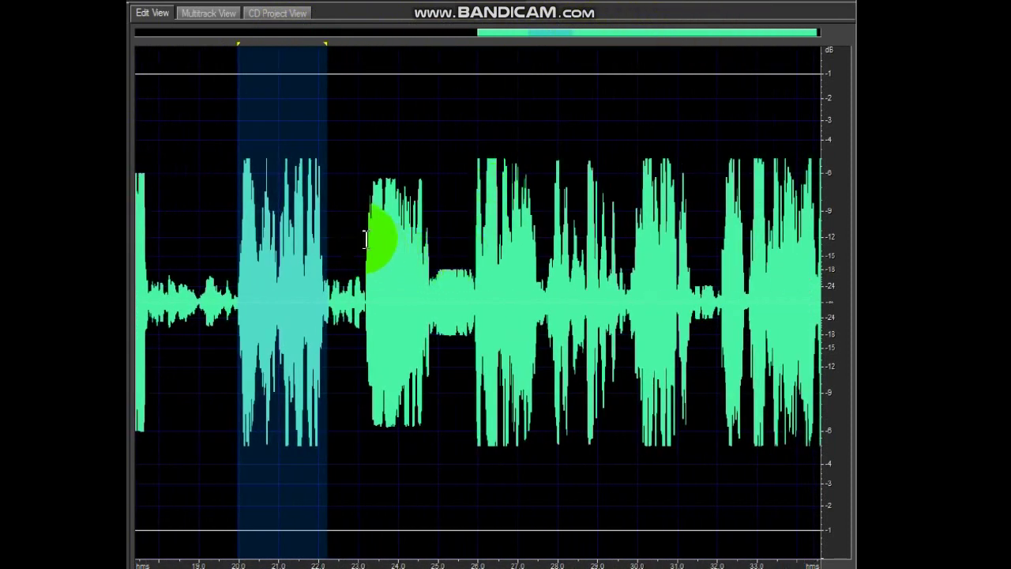
{"action": "key", "text": "space"}
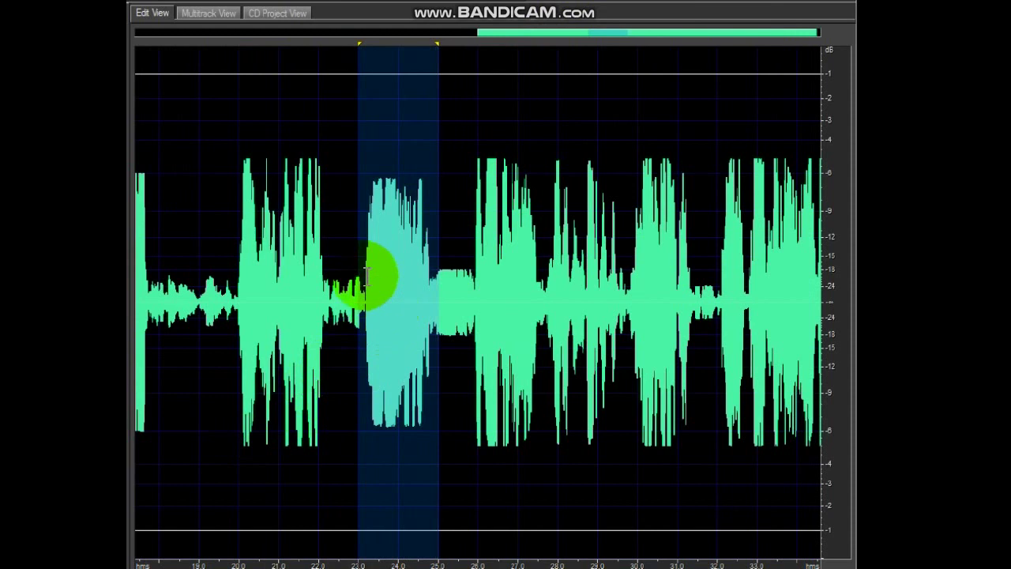
{"action": "left_click_drag", "start_coordinate": [362, 260], "coordinate": [438, 261]}
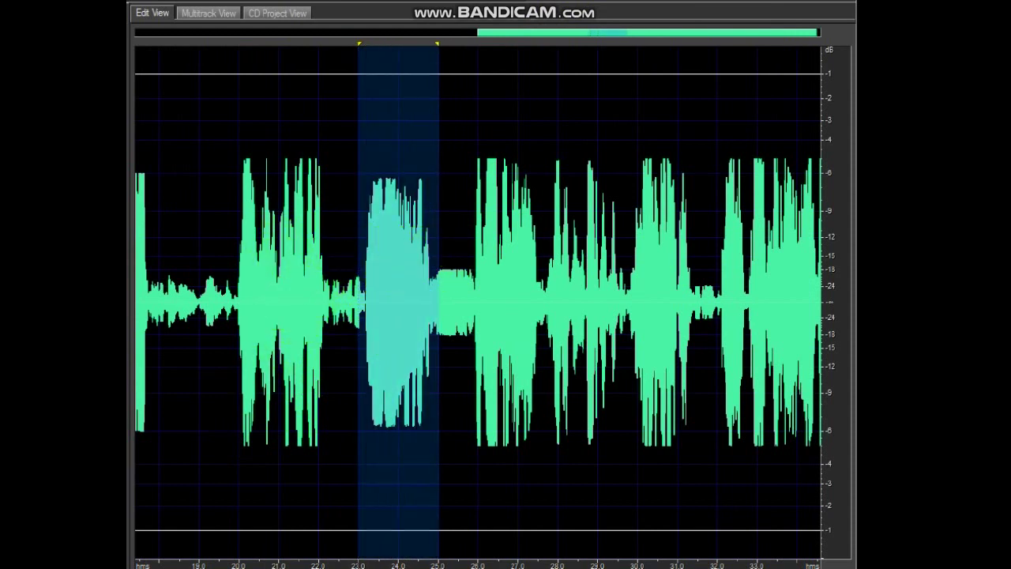
{"action": "key", "text": "space"}
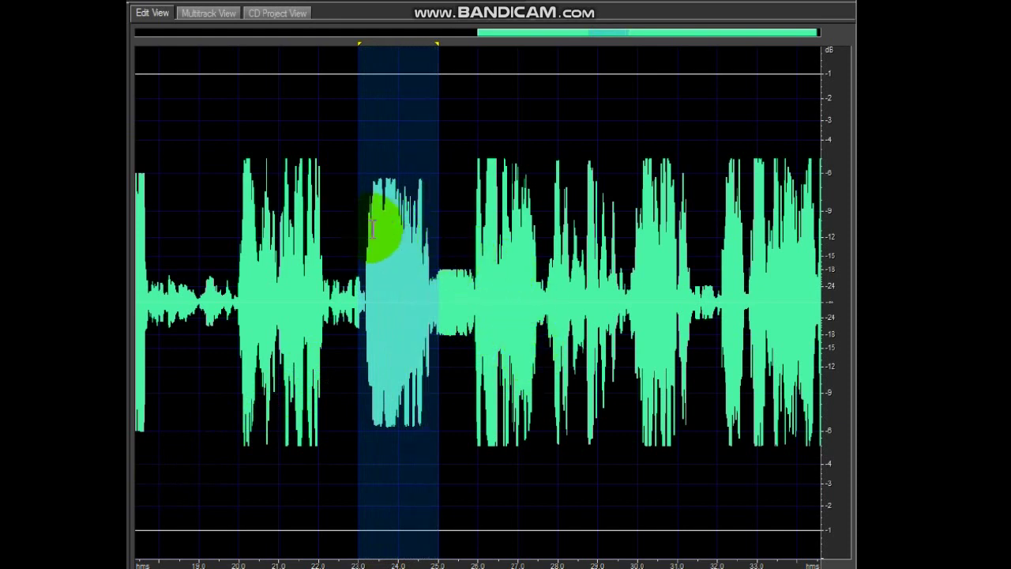
{"action": "left_click_drag", "start_coordinate": [368, 229], "coordinate": [436, 288]}
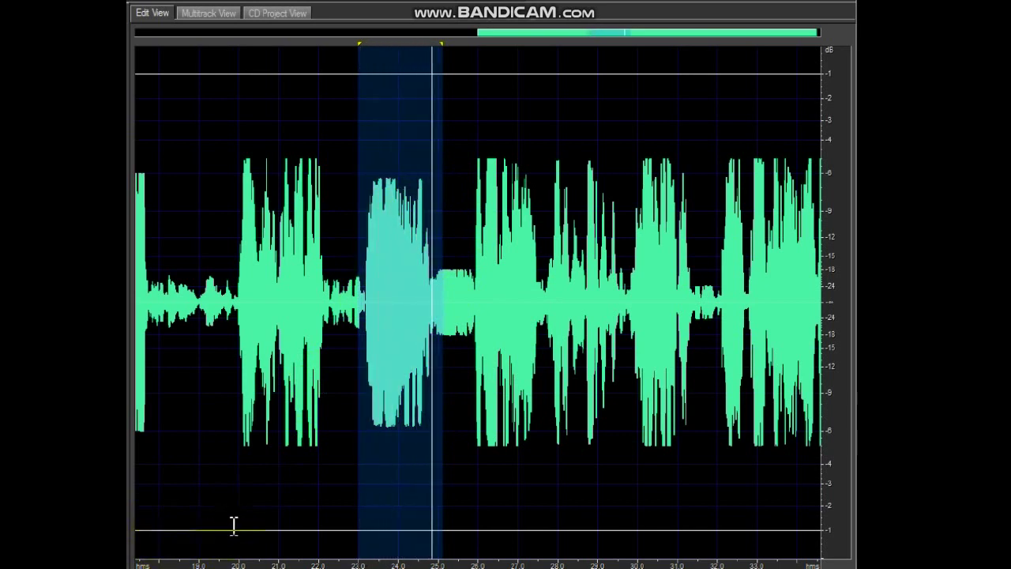
- Select the second half of the eighth phrase, about 24.0–25.0 s, and reselect the whole phrase from about 23.1 s
{"action": "left_click_drag", "start_coordinate": [397, 229], "coordinate": [437, 219]}
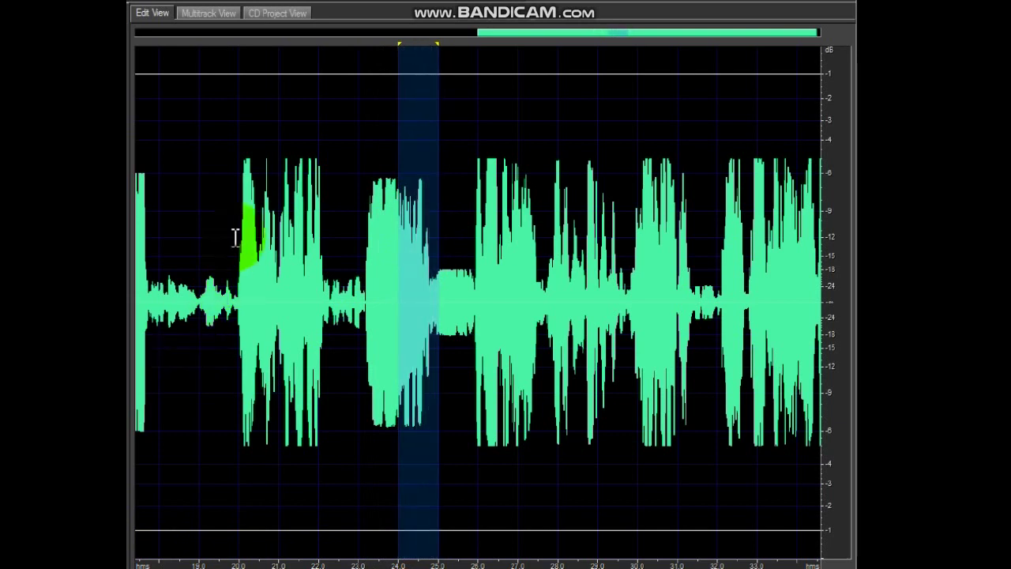
{"action": "left_click_drag", "start_coordinate": [366, 207], "coordinate": [417, 210]}
{"action": "left_click", "coordinate": [242, 213]}
{"action": "left_click_drag", "start_coordinate": [241, 213], "coordinate": [438, 231]}
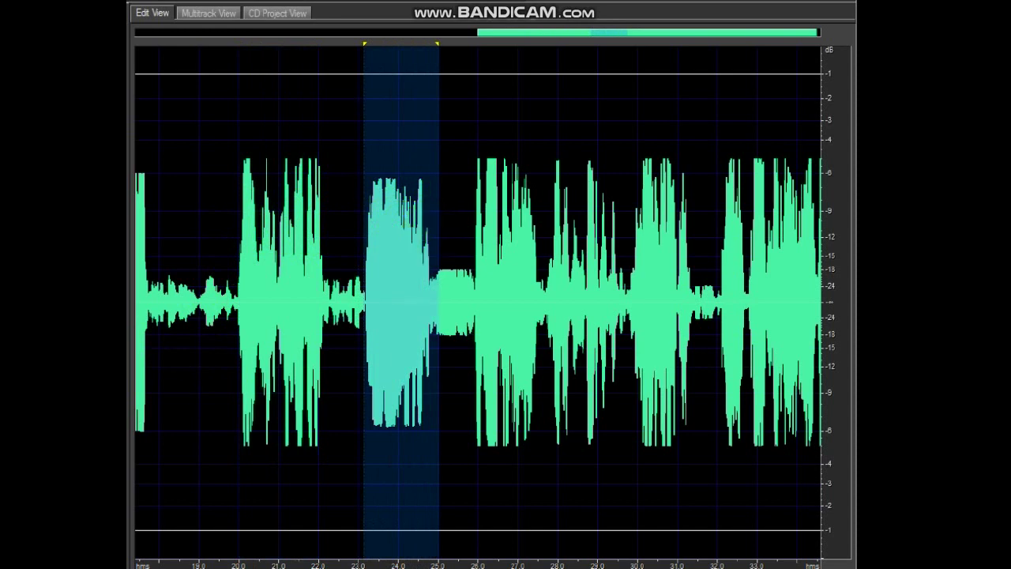
- Zoom in on the ninth vocal phrase, select about 25.8–27.6 s, and play it
{"action": "scroll", "coordinate": [641, 289], "scroll_direction": "down", "scroll_amount": 3}
{"action": "left_click", "coordinate": [640, 290]}
{"action": "left_click_drag", "start_coordinate": [641, 229], "coordinate": [672, 230]}
{"action": "scroll", "coordinate": [158, 372], "scroll_direction": "up", "scroll_amount": 3}
{"action": "left_click_drag", "start_coordinate": [158, 372], "coordinate": [203, 372]}
{"action": "key", "text": "space"}
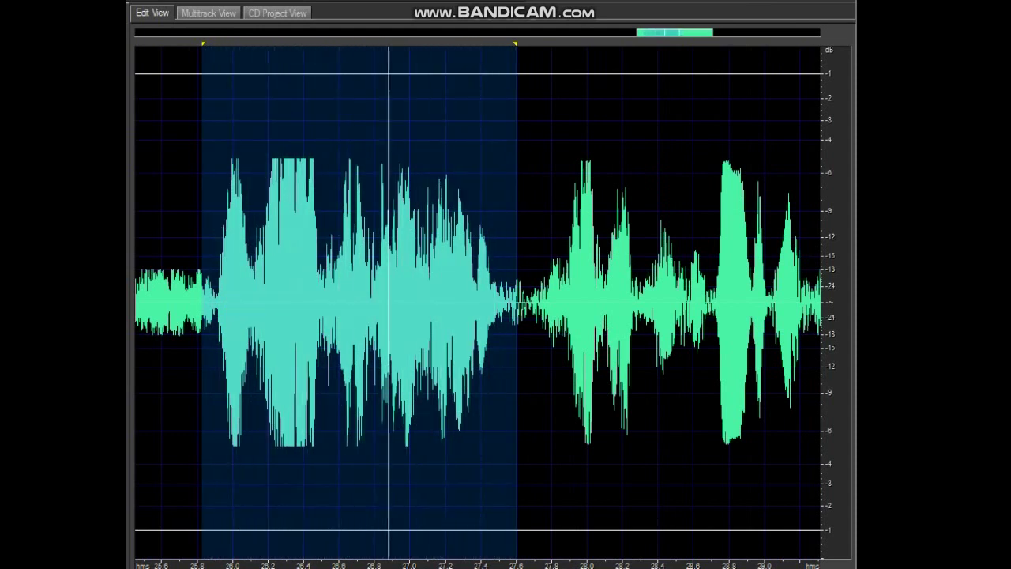
- Select the later part of the ninth phrase, about 26.3–27.6 s, and replay the whole phrase from about 25.8 s
{"action": "left_click_drag", "start_coordinate": [293, 282], "coordinate": [510, 300]}
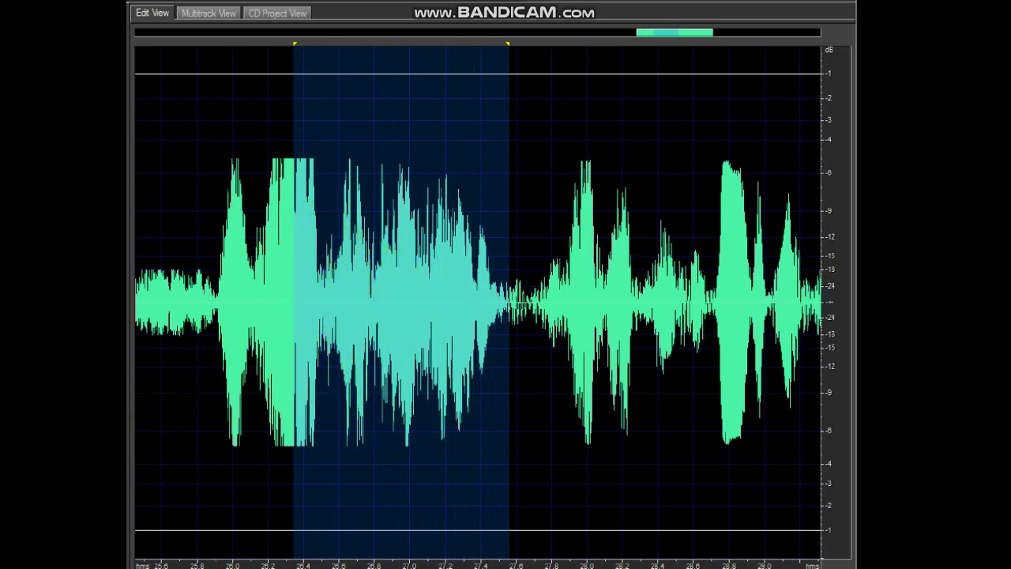
{"action": "left_click_drag", "start_coordinate": [196, 269], "coordinate": [510, 244]}
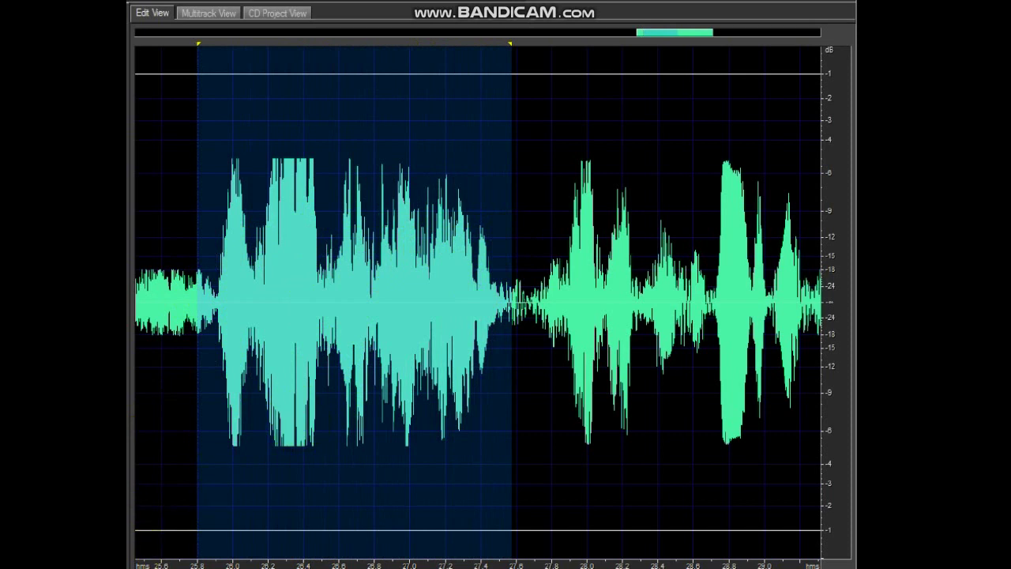
{"action": "key", "text": "space"}
- Select and play the tenth vocal phrase, about 27.7–29.8 s, and shorten the selection to end at about 29.1 s
{"action": "left_click", "coordinate": [207, 241]}
{"action": "left_click_drag", "start_coordinate": [210, 240], "coordinate": [546, 218]}
{"action": "left_click", "coordinate": [545, 219]}
{"action": "scroll", "coordinate": [545, 219], "scroll_direction": "down", "scroll_amount": 3}
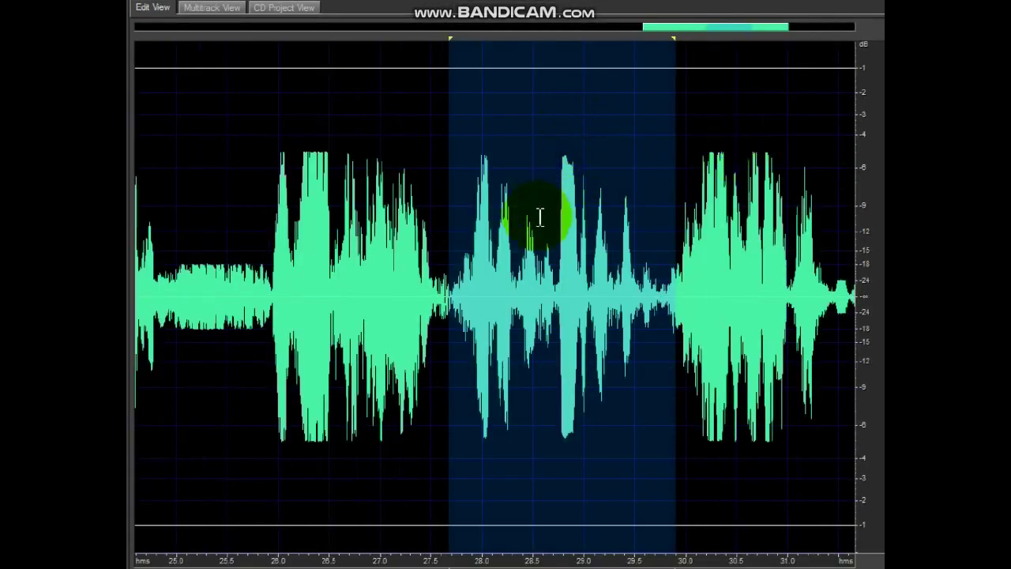
{"action": "left_click_drag", "start_coordinate": [451, 232], "coordinate": [665, 231]}
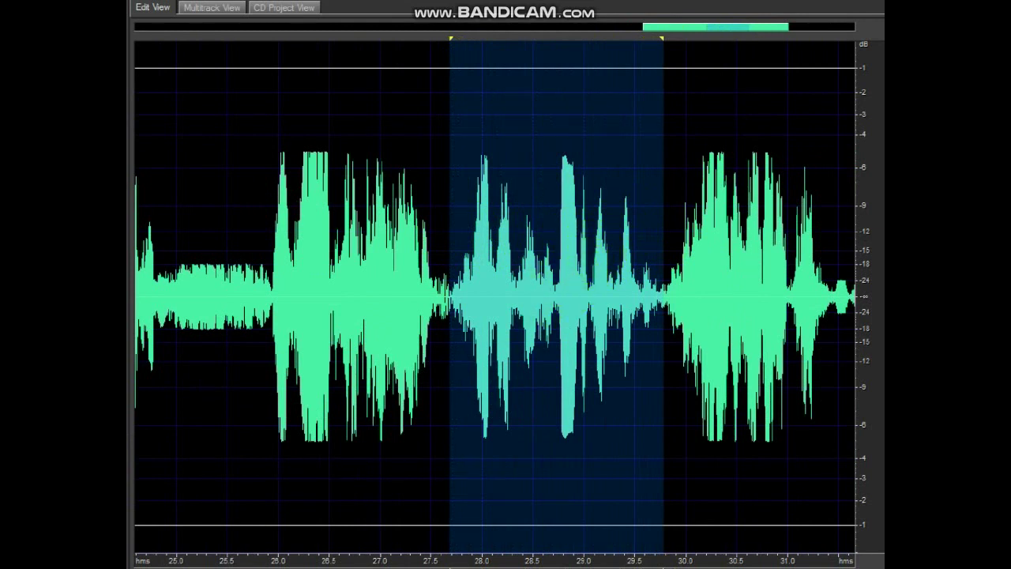
{"action": "key", "text": "space"}
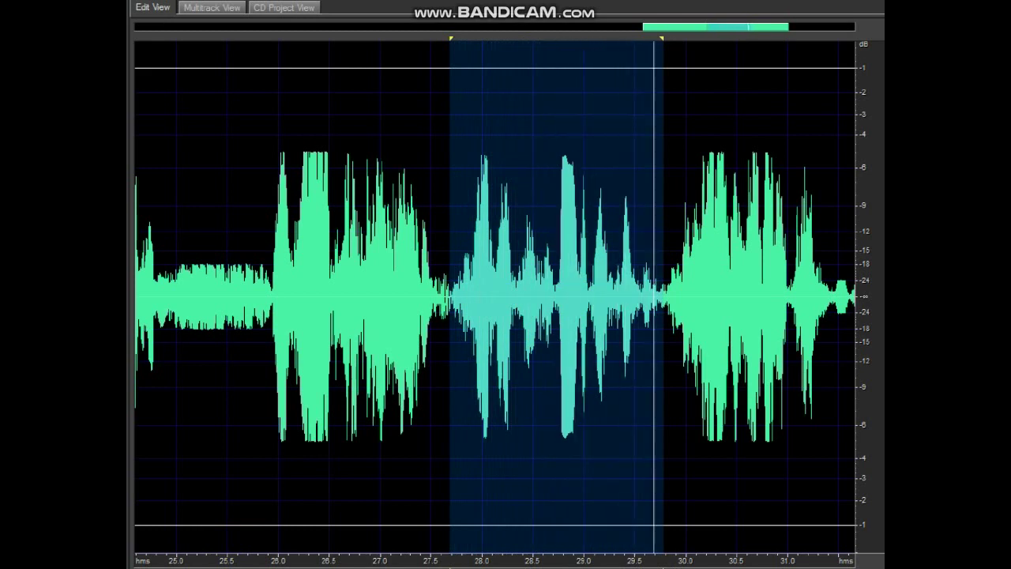
{"action": "key", "text": "space"}
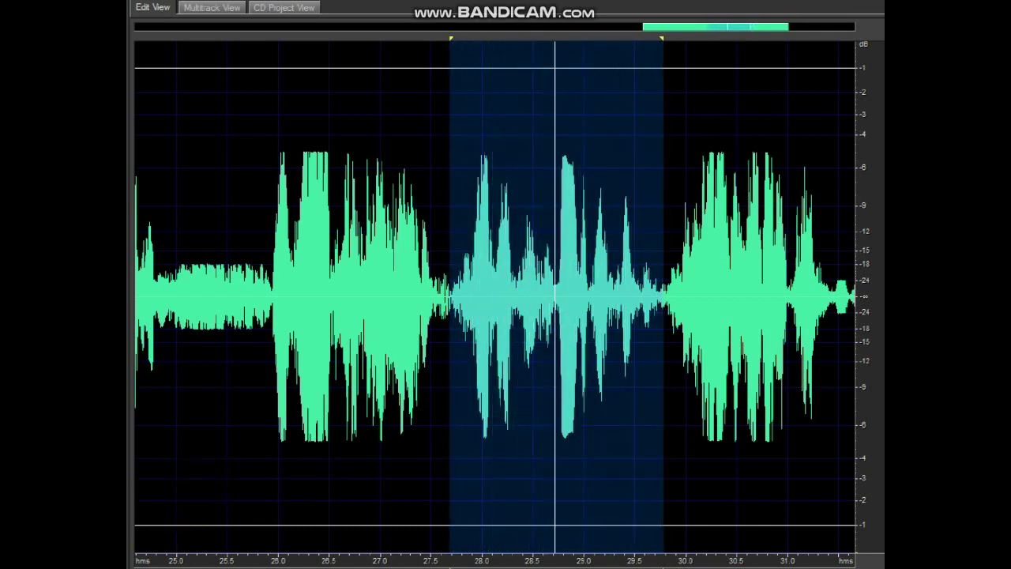
{"action": "left_click", "coordinate": [592, 300], "text": "shift"}
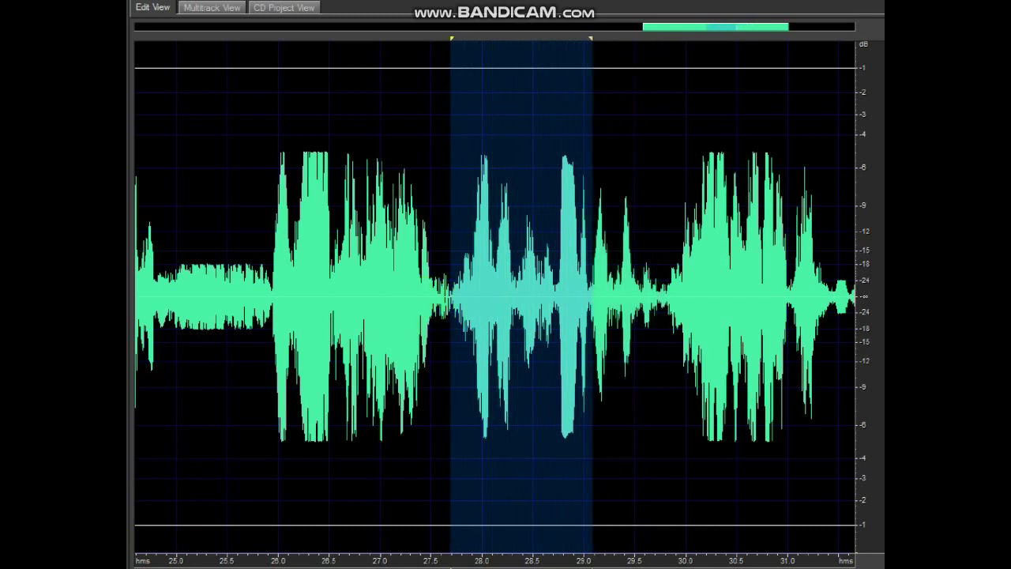
- Play the tenth phrase's first part, select its ending at about 29.0–29.9 s, and reselect and play the whole phrase from about 27.7 s
{"action": "key", "text": "space"}
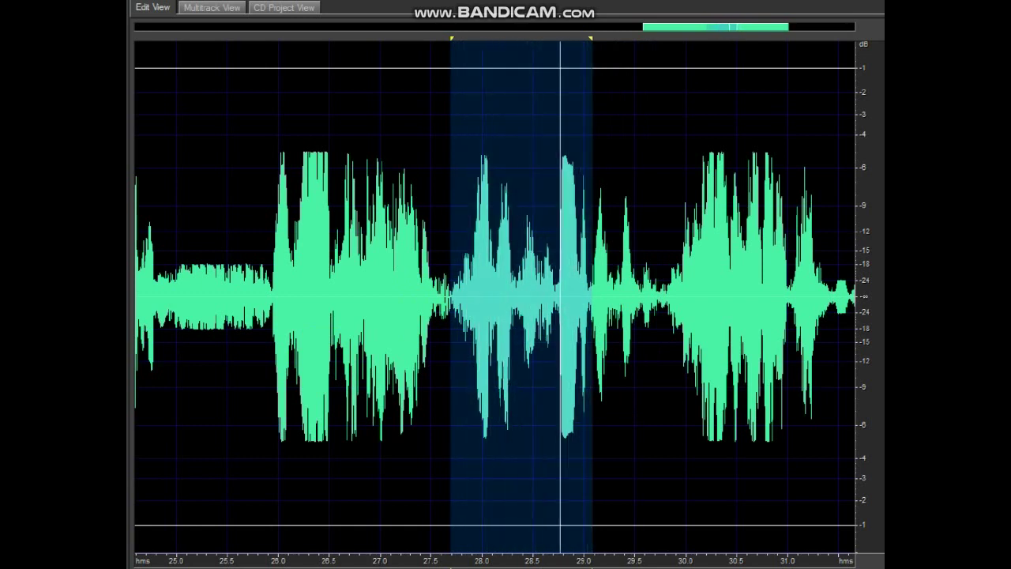
{"action": "left_click_drag", "start_coordinate": [584, 246], "coordinate": [671, 246]}
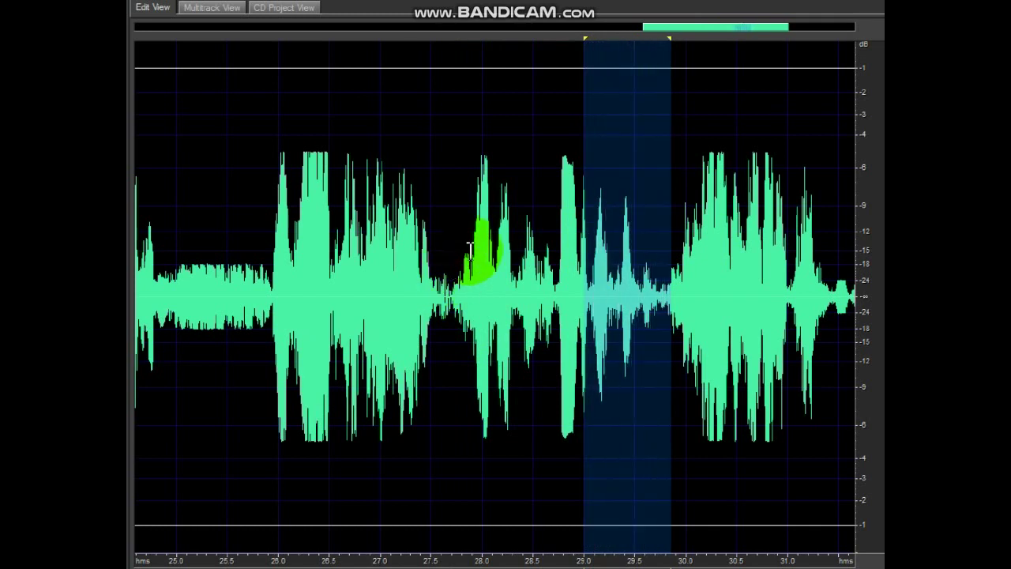
{"action": "left_click_drag", "start_coordinate": [458, 245], "coordinate": [660, 235]}
{"action": "key", "text": "space"}
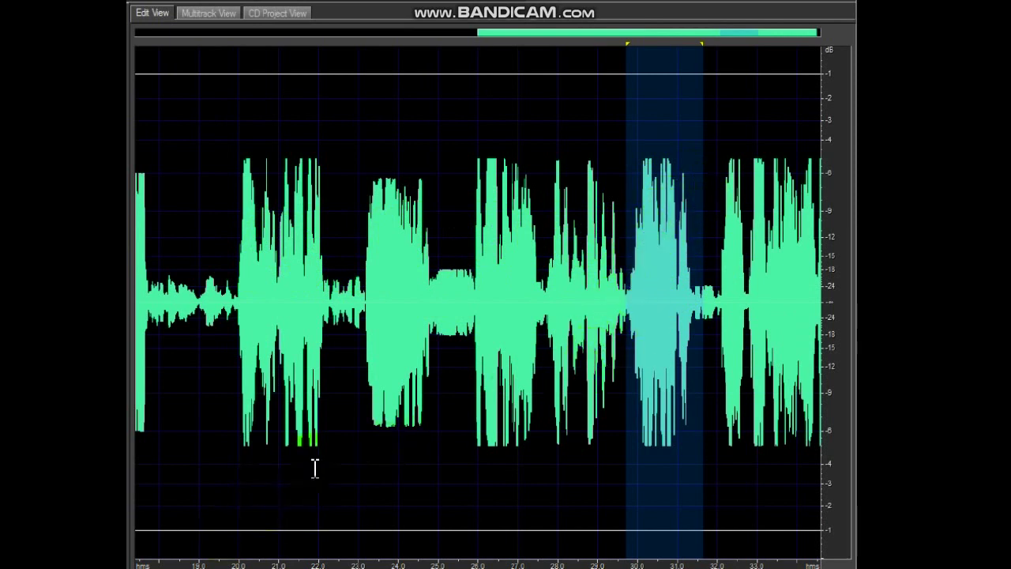
- Play the eleventh vocal phrase and refine its selection to about 29.8–31.6 s
{"action": "key", "text": "space"}
{"action": "left_click", "coordinate": [700, 230]}
{"action": "left_click", "coordinate": [646, 228]}
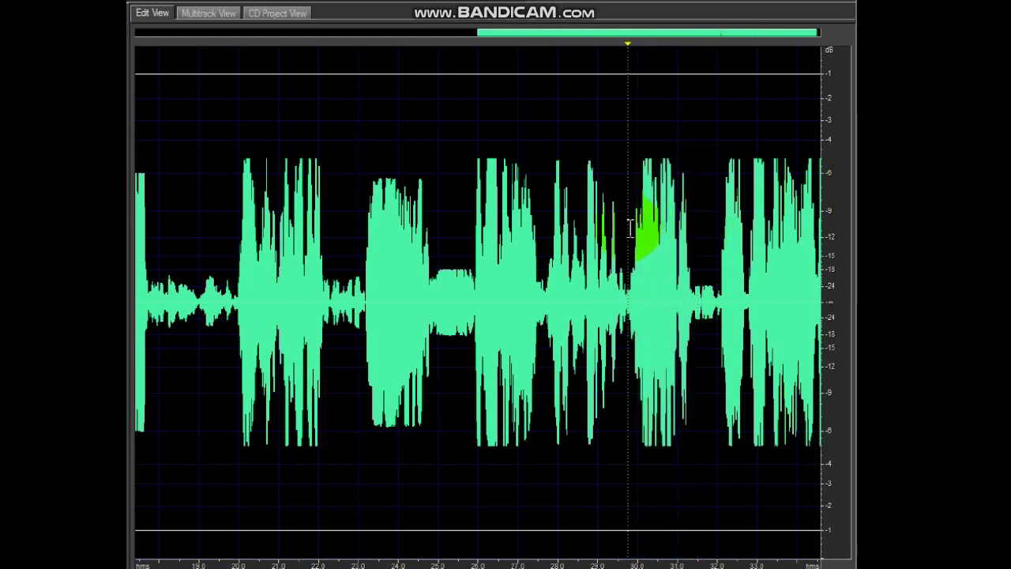
{"action": "left_click_drag", "start_coordinate": [630, 228], "coordinate": [702, 219]}
{"action": "left_click", "coordinate": [634, 219]}
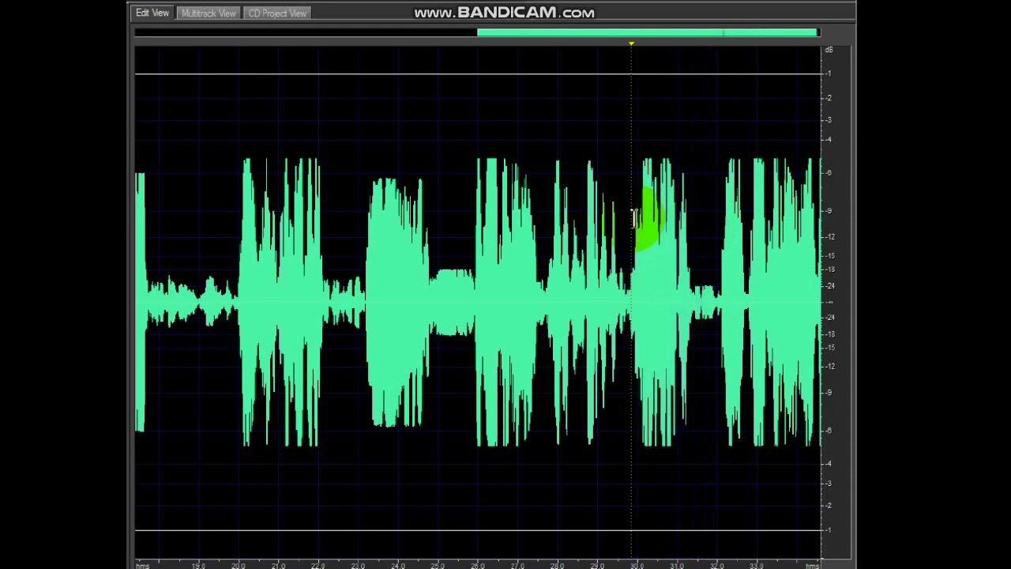
{"action": "left_click_drag", "start_coordinate": [633, 217], "coordinate": [700, 217]}
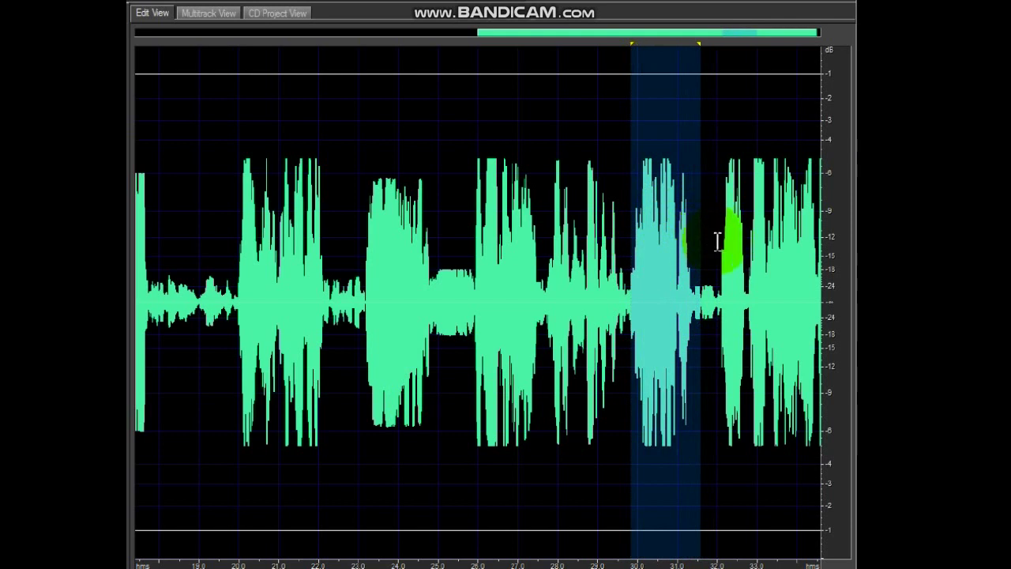
- Select and play the last vocal phrase from about 31.9 s to the end, and replay it from about 32.0 s
{"action": "left_click", "coordinate": [717, 241]}
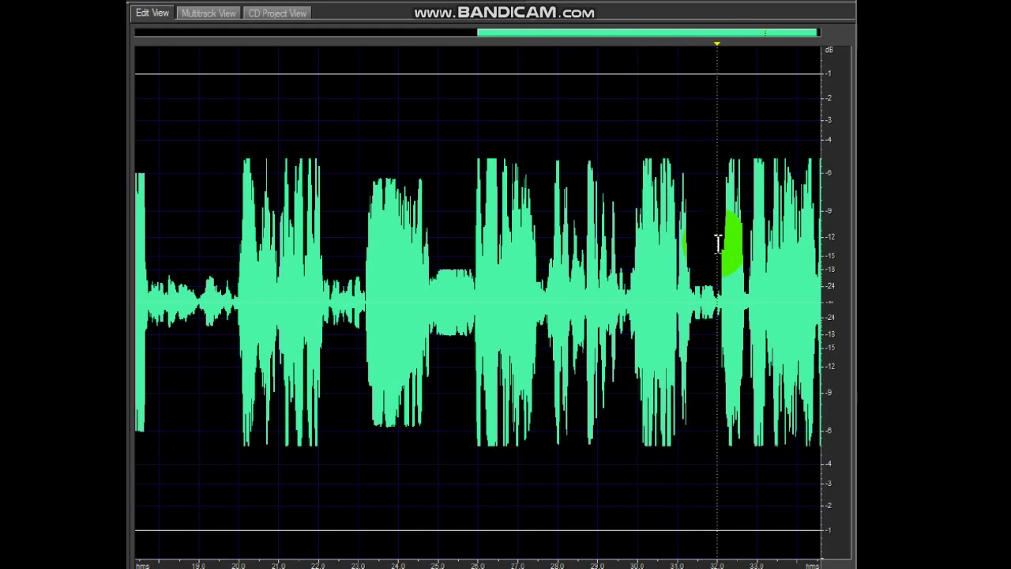
{"action": "left_click_drag", "start_coordinate": [772, 41], "coordinate": [811, 38]}
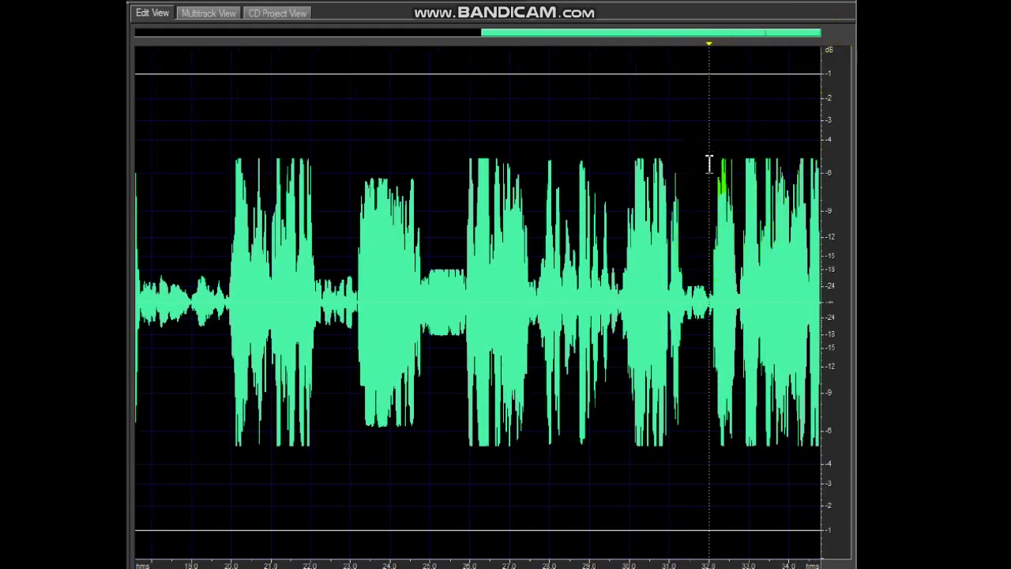
{"action": "left_click_drag", "start_coordinate": [545, 36], "coordinate": [563, 22]}
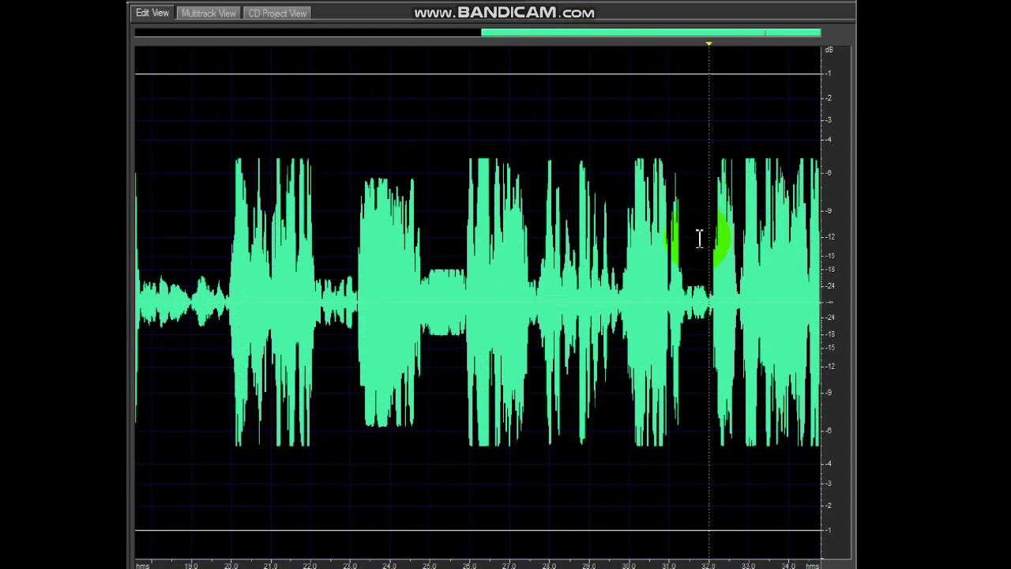
{"action": "left_click_drag", "start_coordinate": [710, 247], "coordinate": [848, 271]}
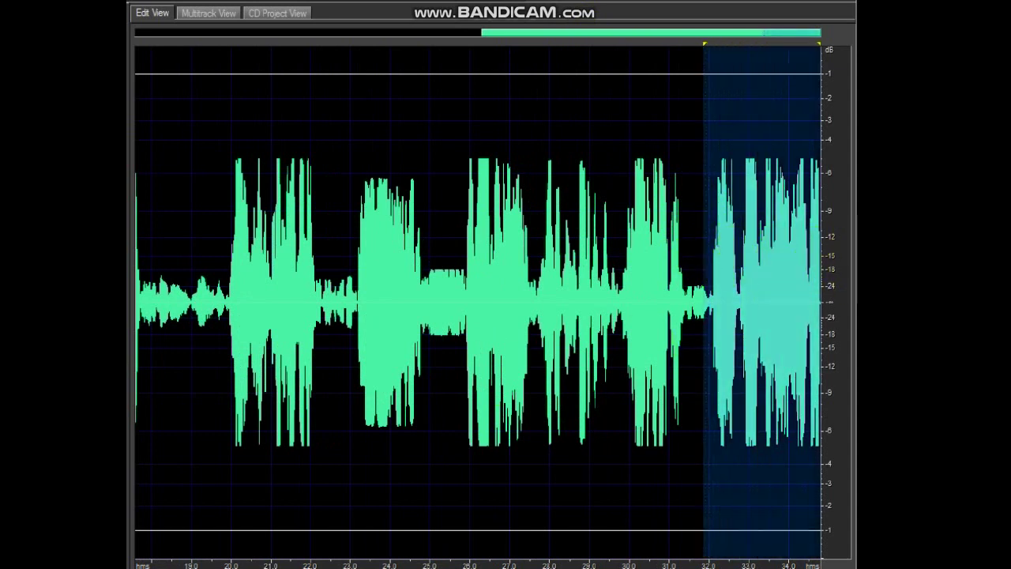
{"action": "key", "text": "space"}
{"action": "left_click", "coordinate": [710, 244]}
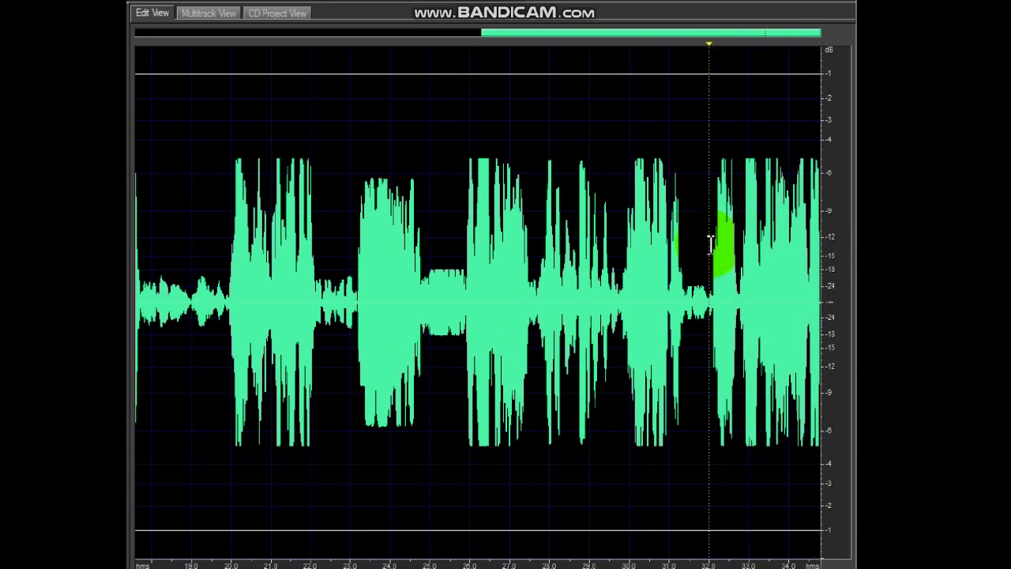
{"action": "left_click_drag", "start_coordinate": [710, 244], "coordinate": [830, 257]}
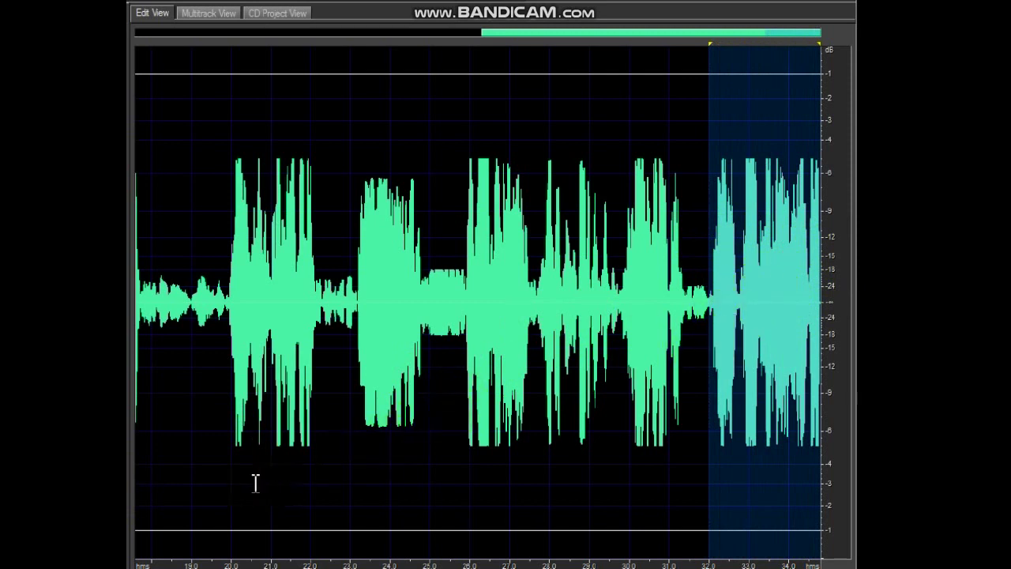
{"action": "key", "text": "space"}
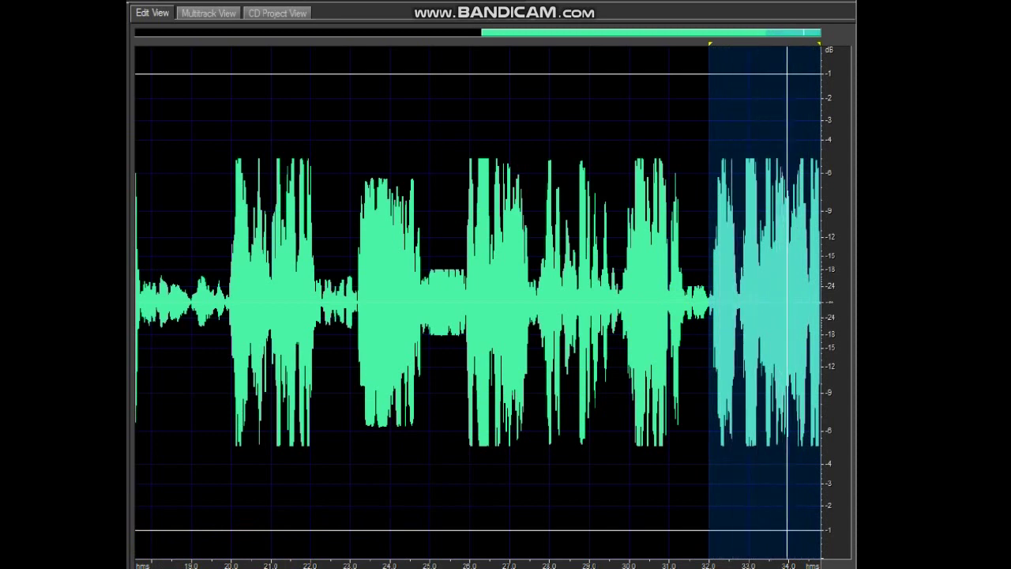
- Play the later part of the last phrase, about 32.7–34.8 s, and reselect and replay the whole phrase from about 32.0 s
{"action": "left_click", "coordinate": [727, 314]}
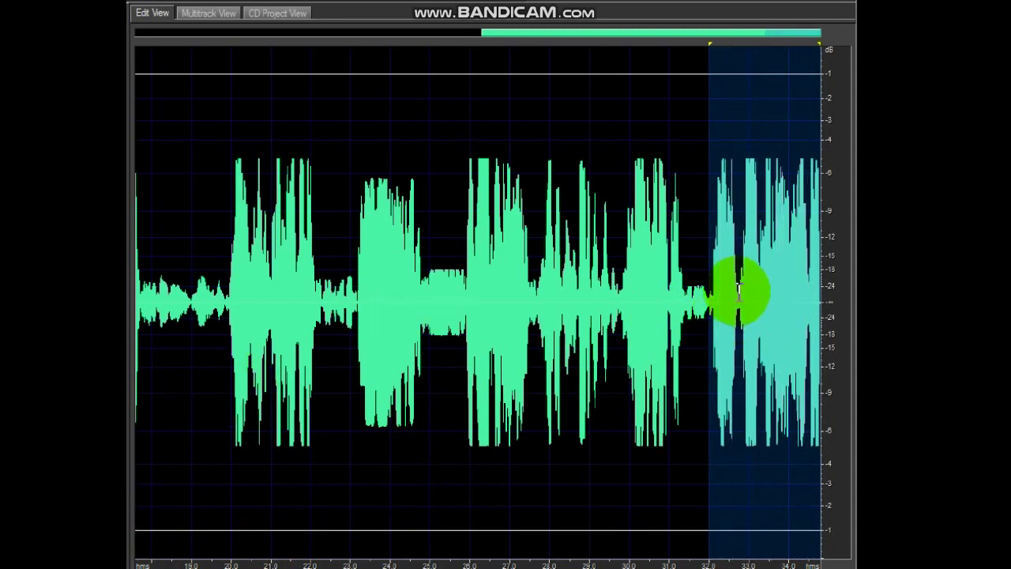
{"action": "left_click_drag", "start_coordinate": [740, 288], "coordinate": [821, 291]}
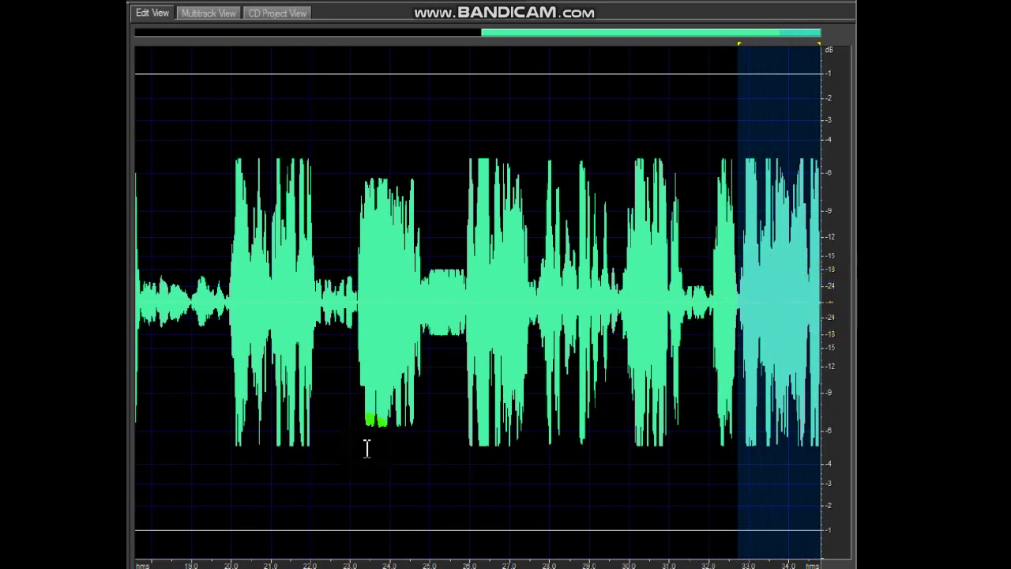
{"action": "key", "text": "space"}
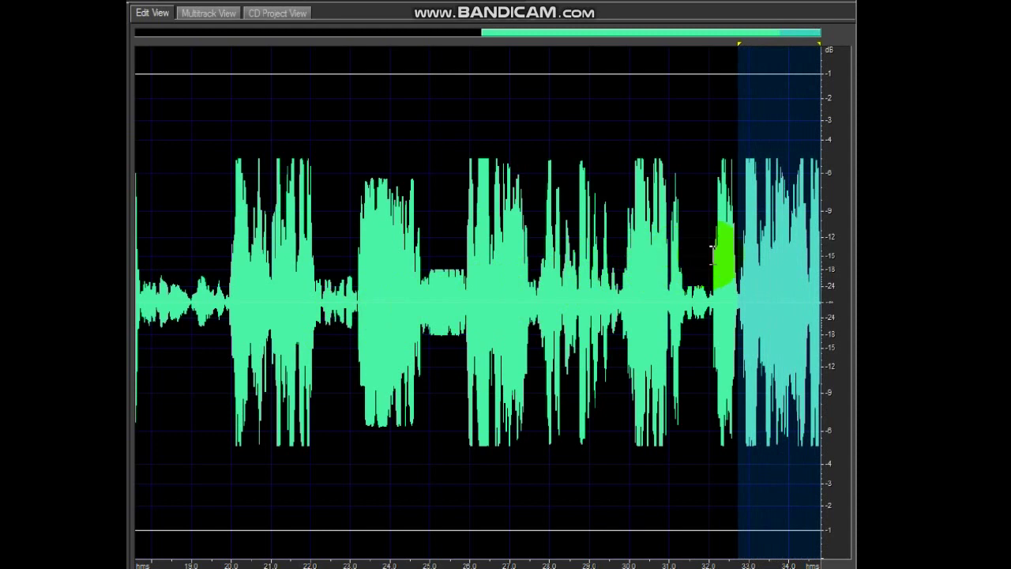
{"action": "left_click_drag", "start_coordinate": [711, 253], "coordinate": [835, 255]}
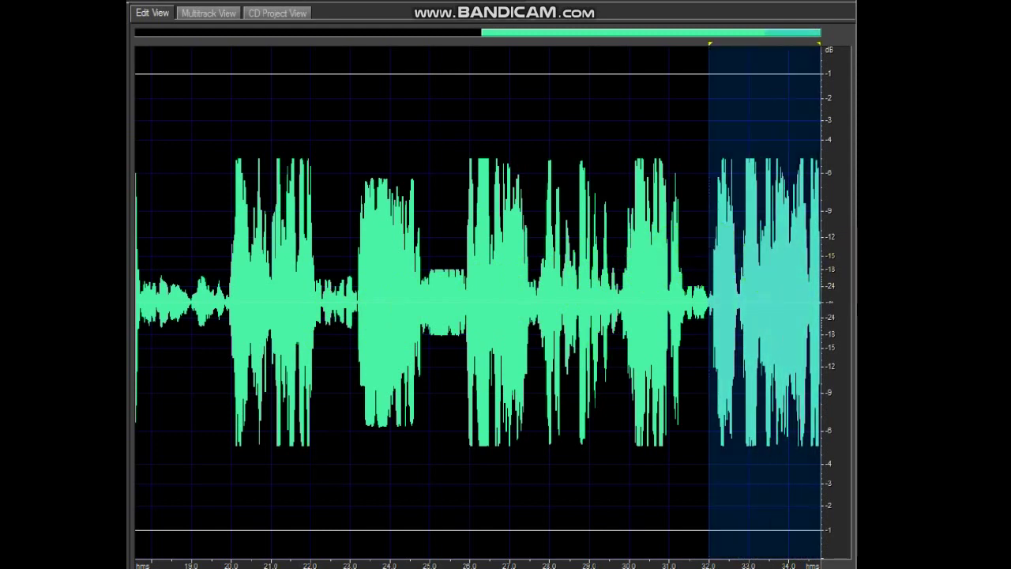
{"action": "key", "text": "space"}
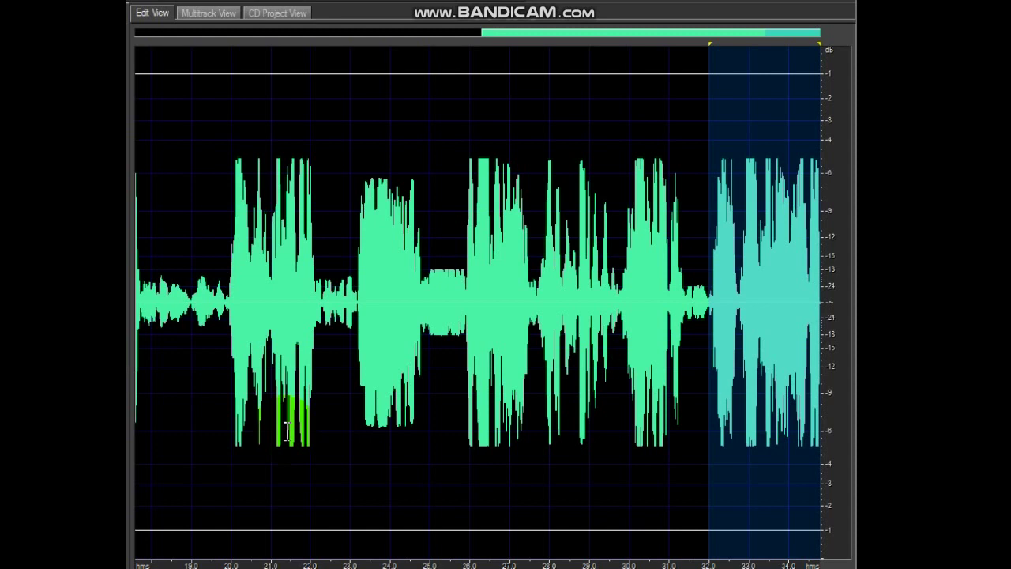
- Play the first vocal phrase, about 1.4–3.0 s, and compare it with the last phrase from about 31.9 s to the end
{"action": "key", "text": "ctrl+z"}
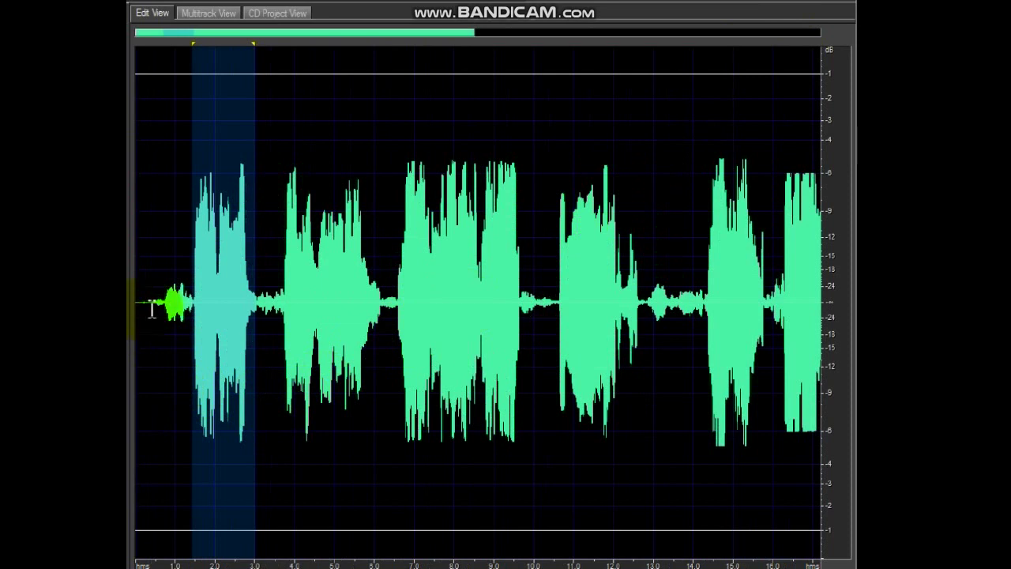
{"action": "key", "text": "space"}
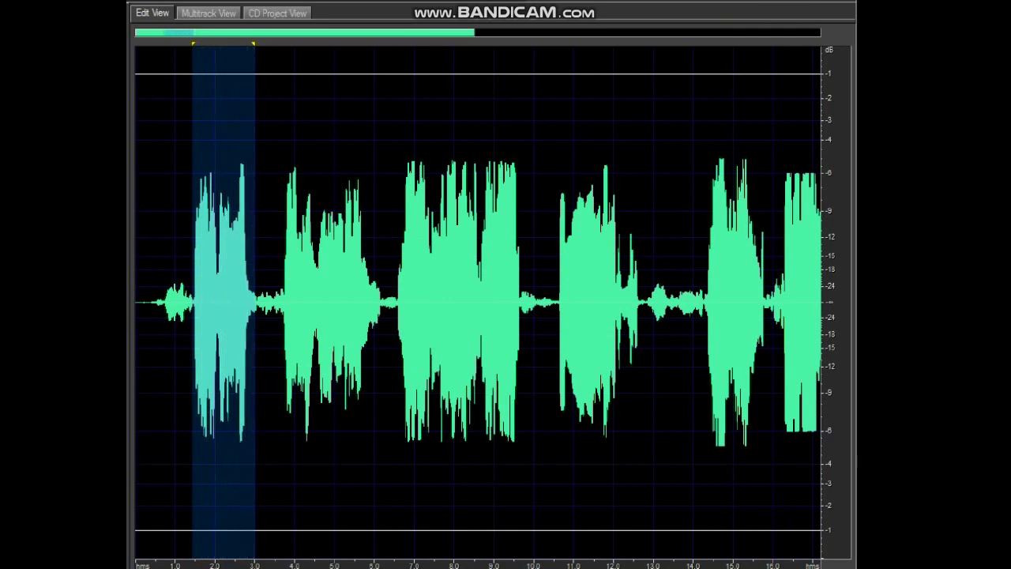
{"action": "left_click_drag", "start_coordinate": [376, 45], "coordinate": [720, 45]}
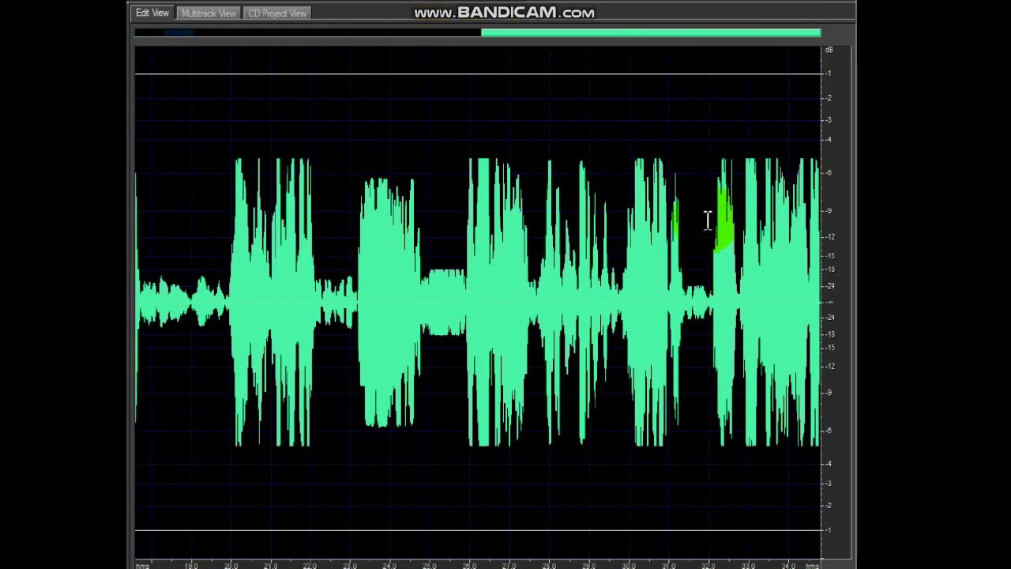
{"action": "left_click_drag", "start_coordinate": [707, 220], "coordinate": [820, 264]}
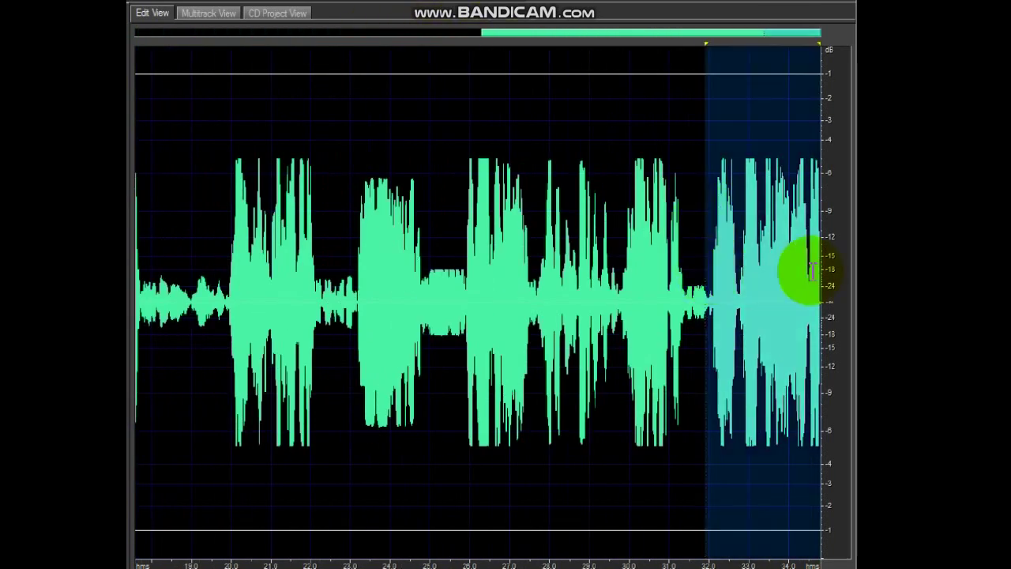
{"action": "key", "text": "space"}
{"action": "left_click", "coordinate": [765, 276]}
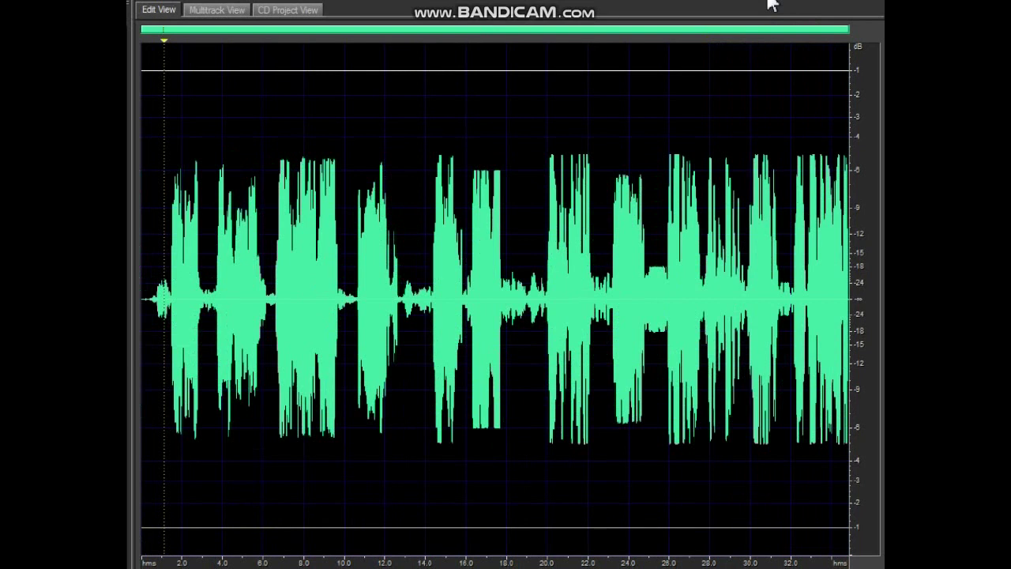
- Show the whole recording, select the first phrases one by one from about 1.3 s, and play the sixth at about 16.0–18.7 s
{"action": "left_click_drag", "start_coordinate": [168, 300], "coordinate": [204, 300]}
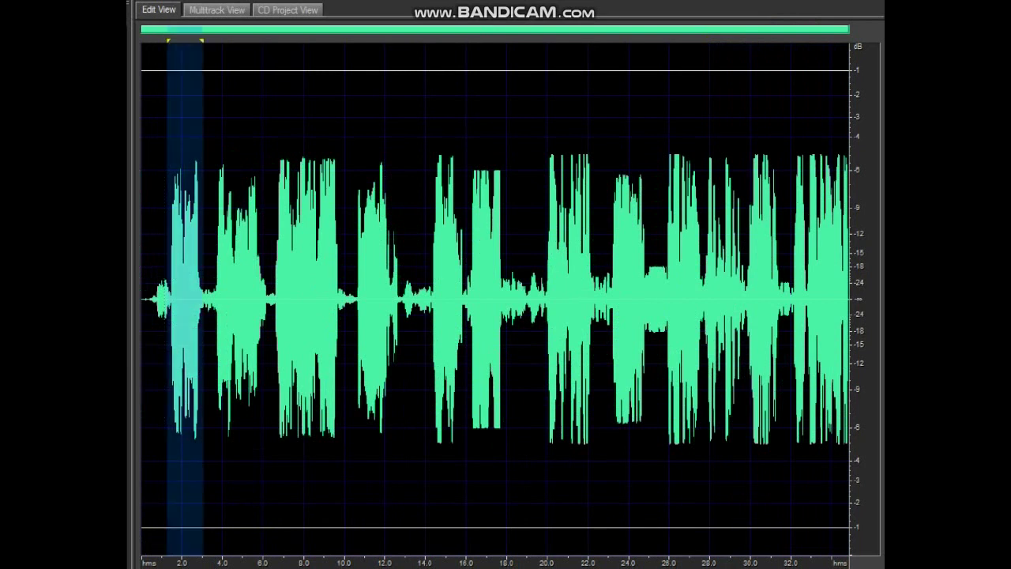
{"action": "left_click_drag", "start_coordinate": [214, 266], "coordinate": [467, 233]}
{"action": "left_click", "coordinate": [361, 239]}
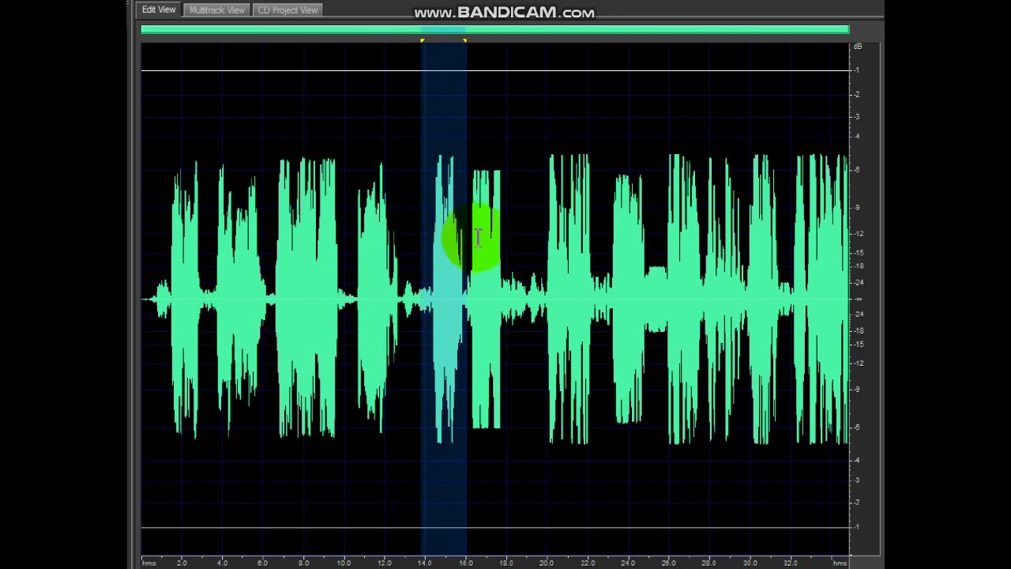
{"action": "left_click_drag", "start_coordinate": [466, 231], "coordinate": [524, 231]}
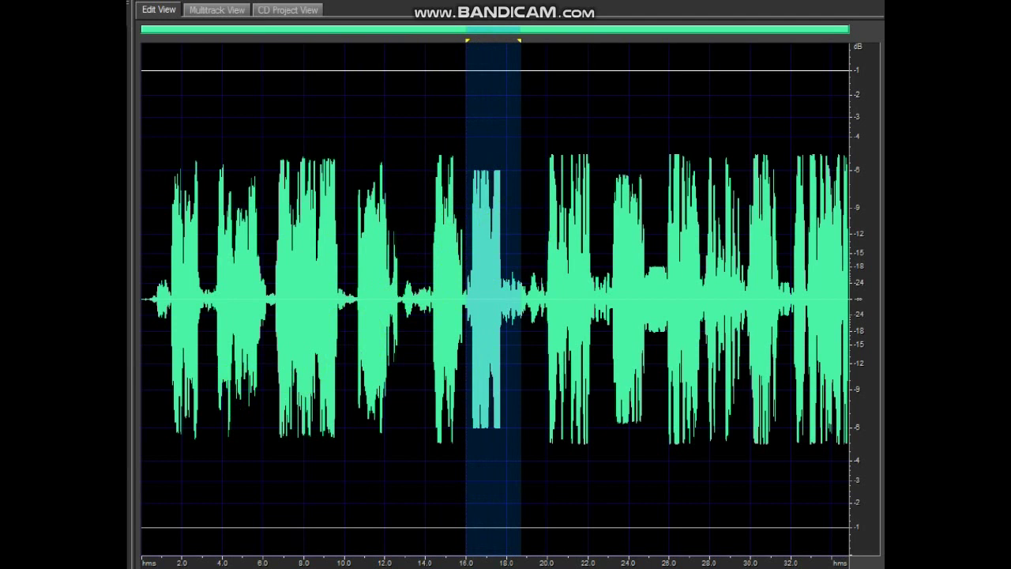
{"action": "key", "text": "space"}
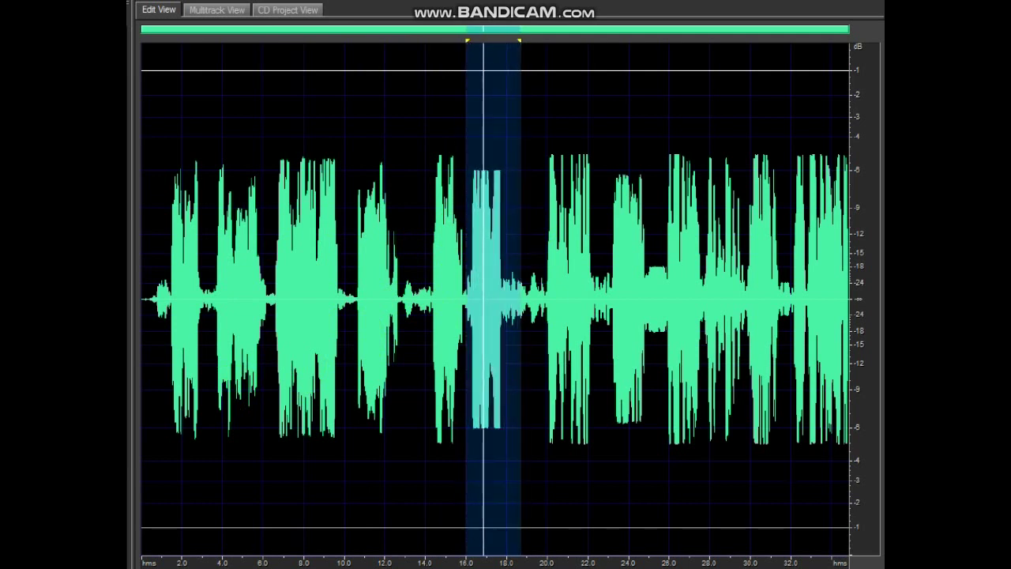
{"action": "key", "text": "space"}
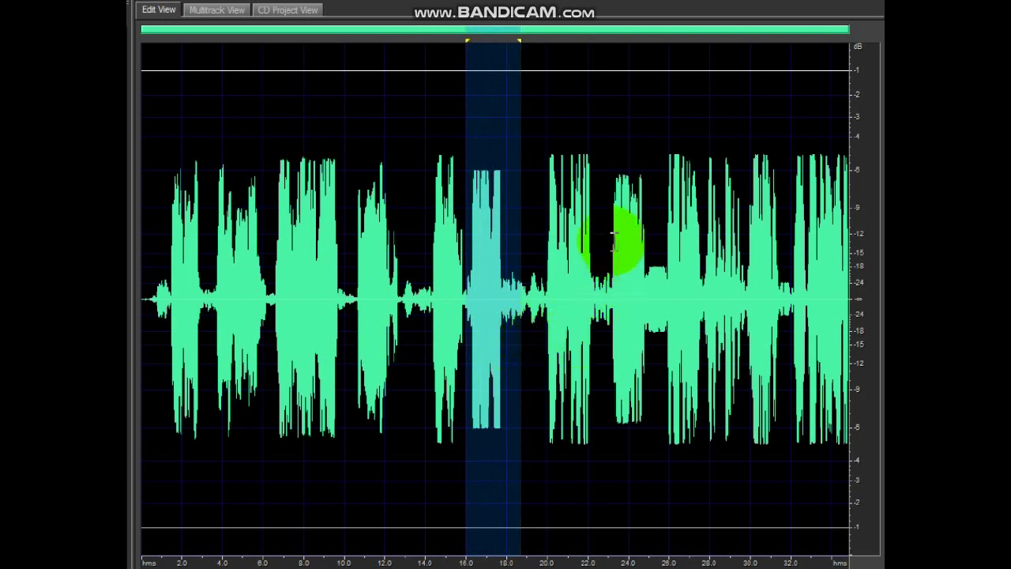
- Select the remaining phrases one by one, from the seventh at about 20 s to the last at about 32.0–34.8 s
{"action": "left_click_drag", "start_coordinate": [547, 253], "coordinate": [703, 233]}
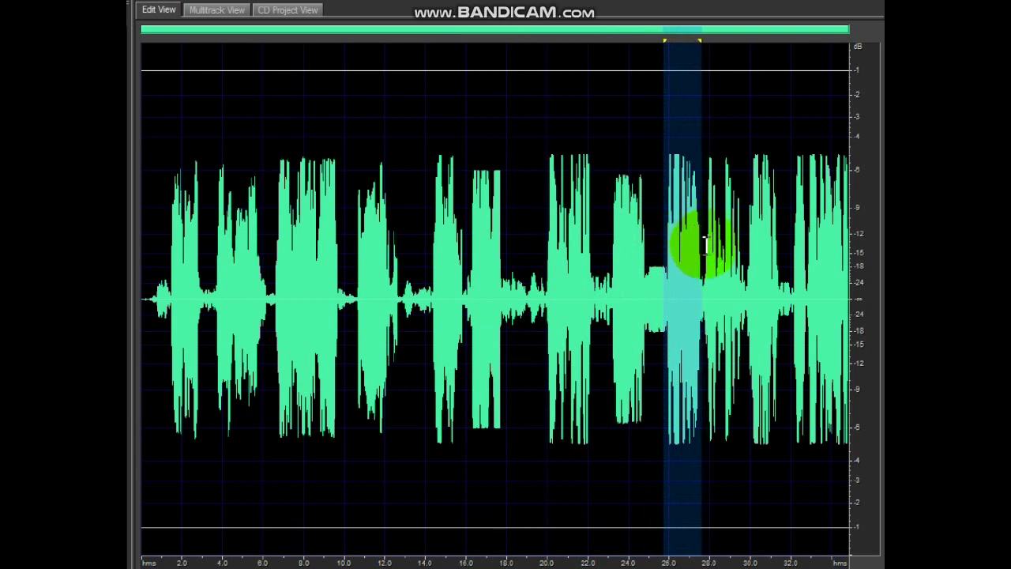
{"action": "left_click", "coordinate": [703, 238]}
{"action": "left_click_drag", "start_coordinate": [704, 239], "coordinate": [787, 245]}
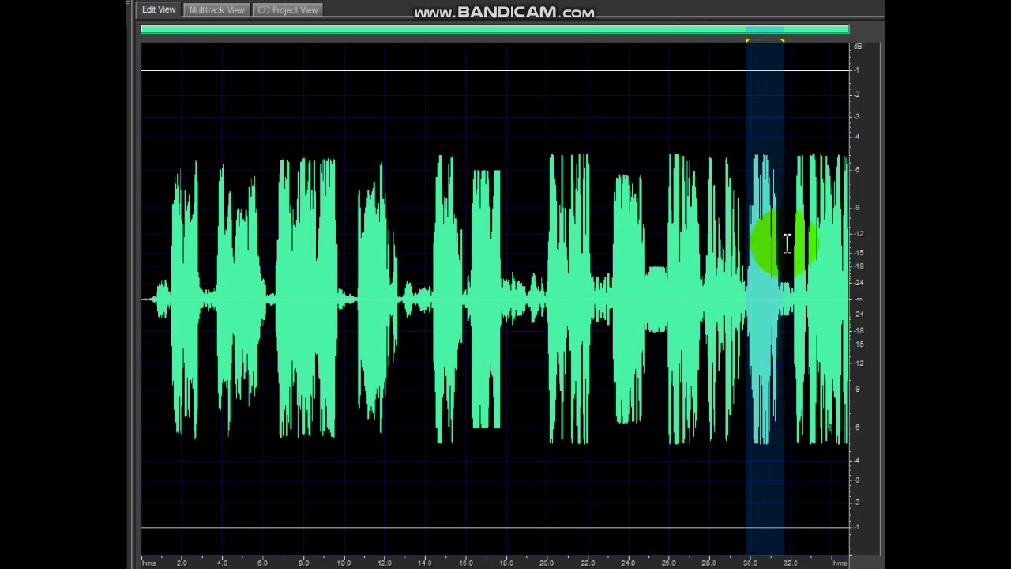
{"action": "left_click_drag", "start_coordinate": [789, 237], "coordinate": [853, 245]}
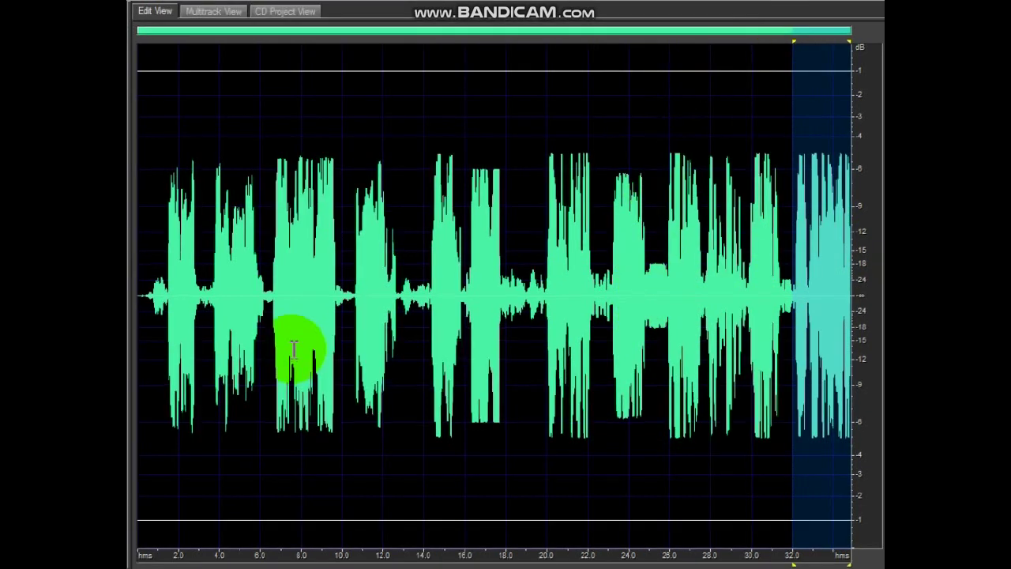
- Go through all phrases again from the start of the recording, selecting each in turn up to the last at about 31.7–34.8 s
{"action": "left_click", "coordinate": [155, 156]}
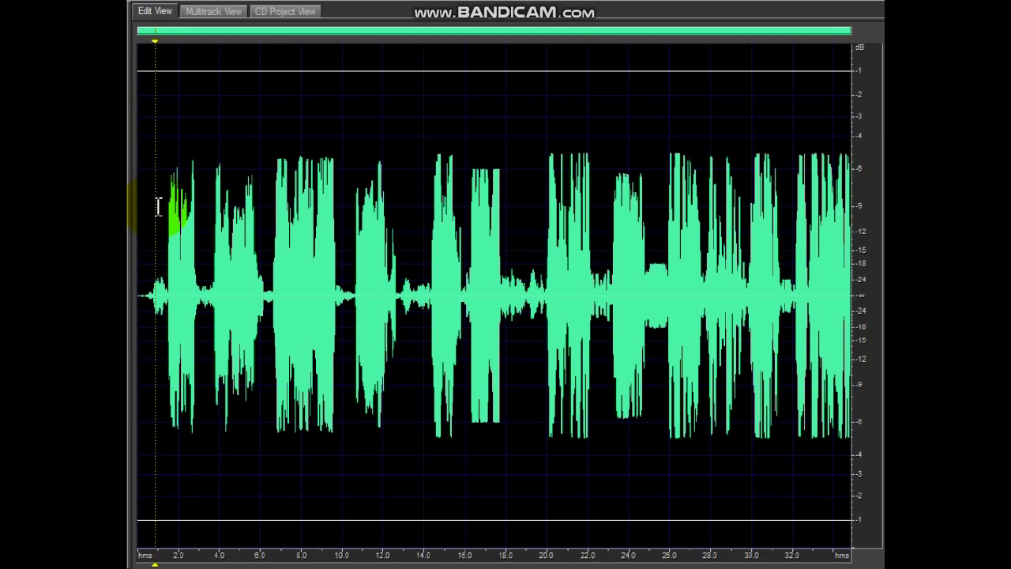
{"action": "left_click_drag", "start_coordinate": [151, 207], "coordinate": [746, 250]}
{"action": "left_click", "coordinate": [537, 203]}
{"action": "left_click", "coordinate": [656, 248]}
{"action": "left_click", "coordinate": [701, 247]}
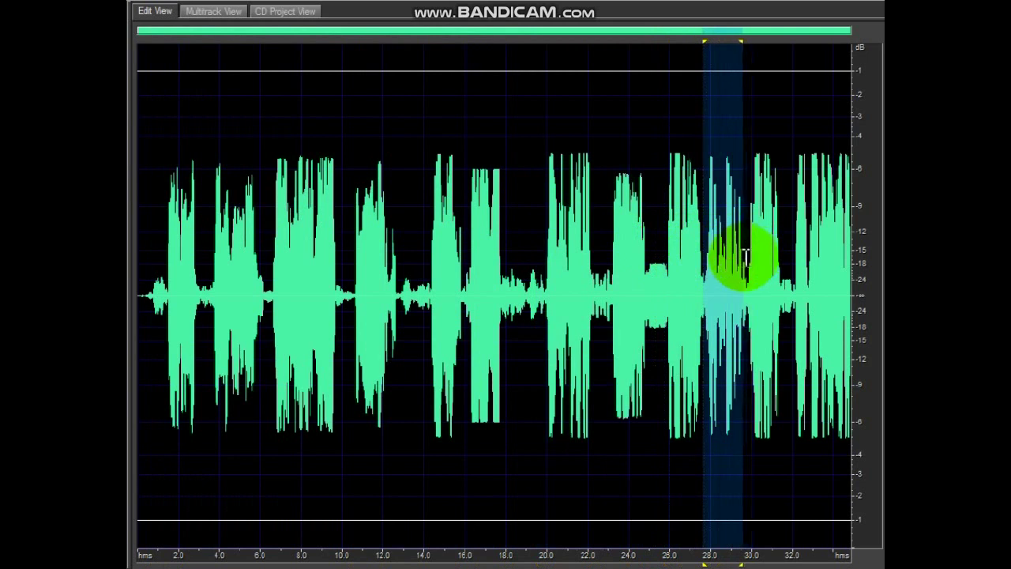
{"action": "left_click", "coordinate": [746, 249]}
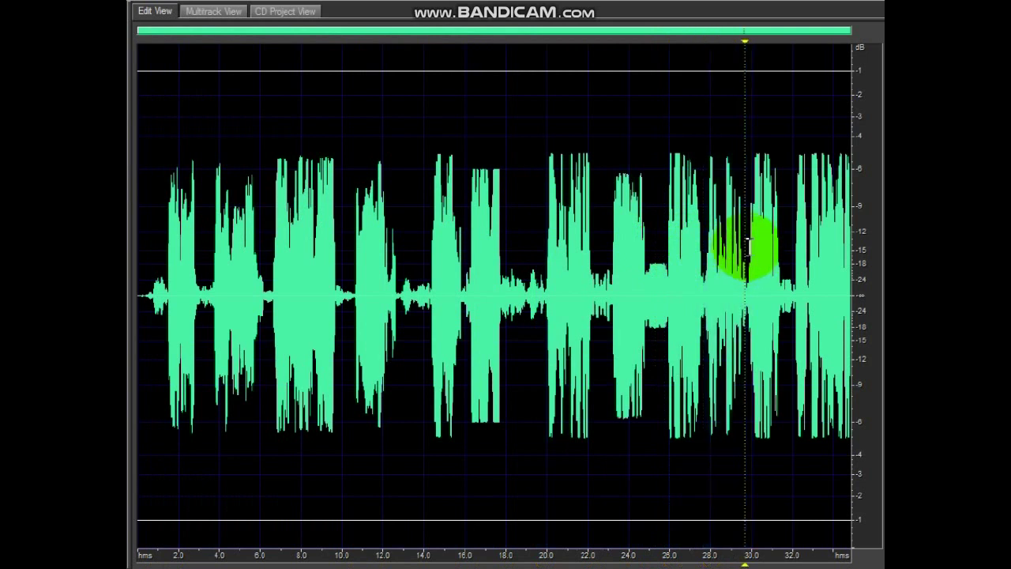
{"action": "left_click_drag", "start_coordinate": [746, 249], "coordinate": [851, 246]}
{"action": "left_click", "coordinate": [789, 243]}
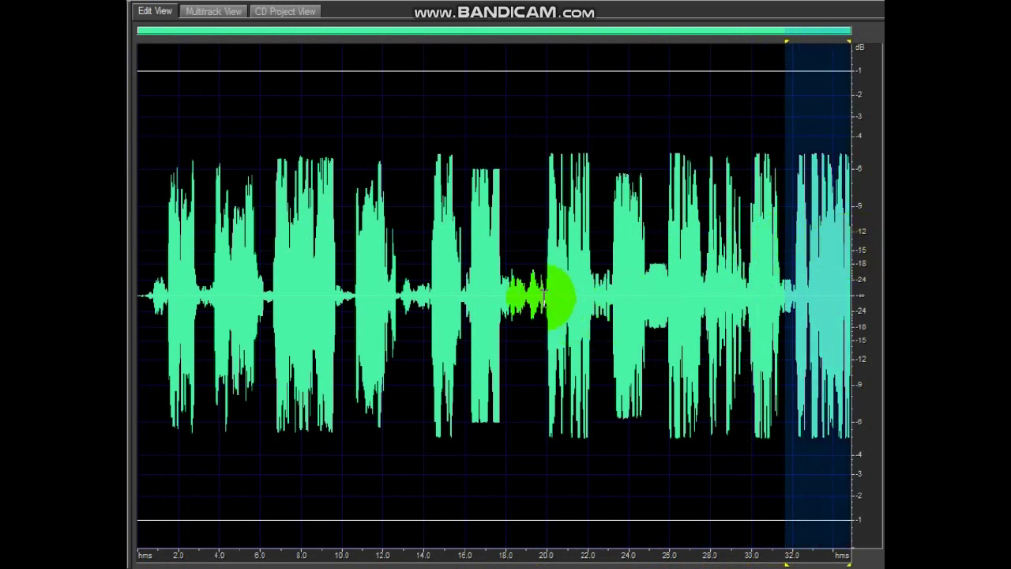
{"action": "left_click", "coordinate": [428, 338]}
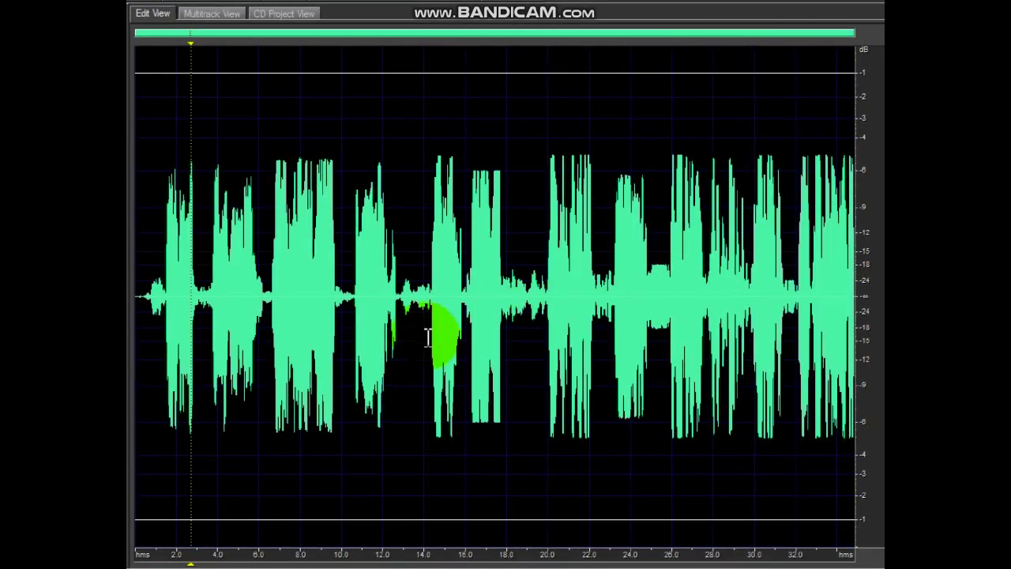